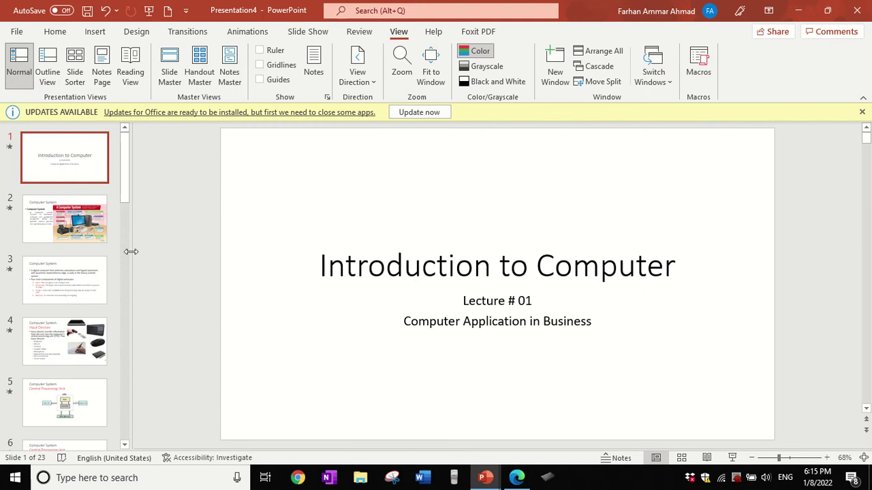
- Go to slide 2, Computer System, and bring up the Insert ribbon
{"action": "left_click", "coordinate": [49, 220]}
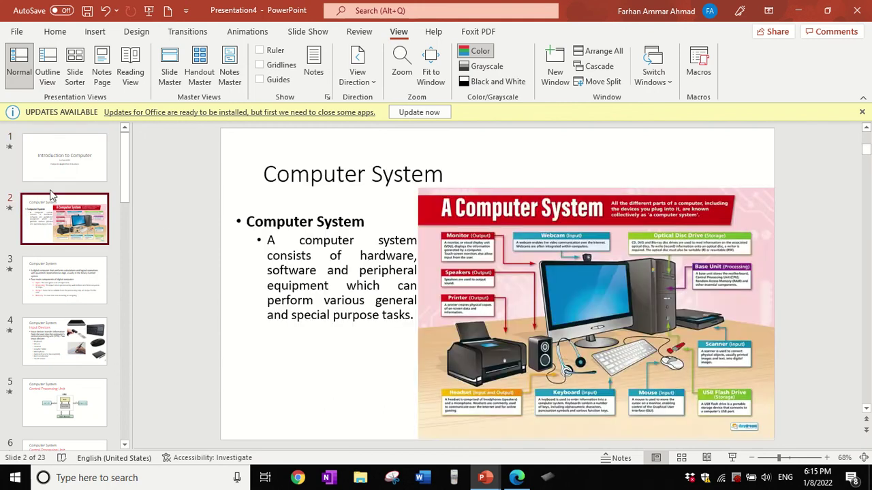
{"action": "left_click", "coordinate": [53, 167]}
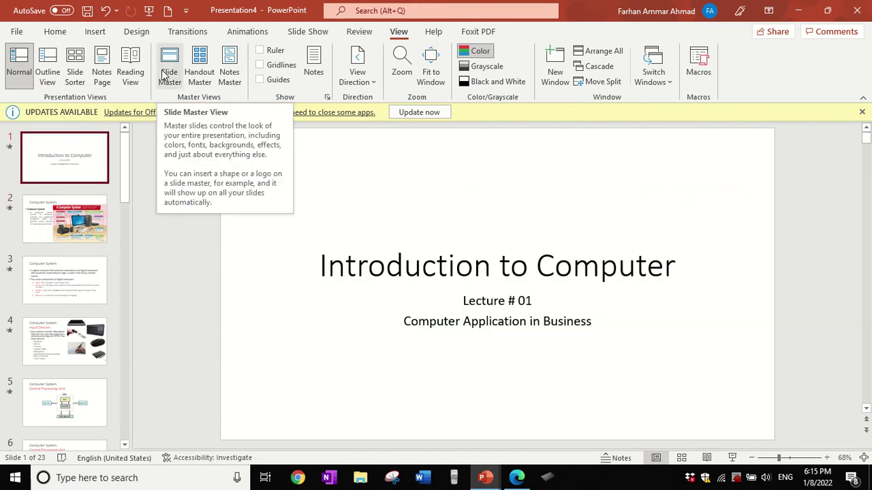
{"action": "key", "text": "Down"}
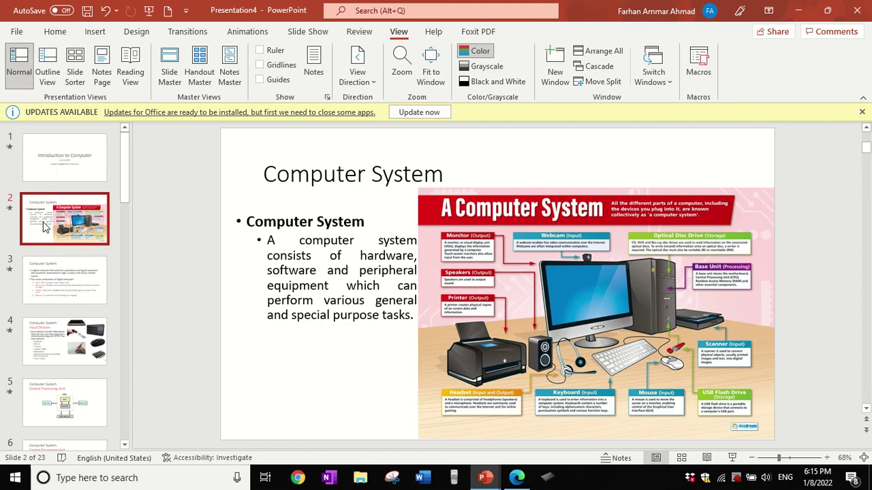
{"action": "left_click", "coordinate": [95, 31]}
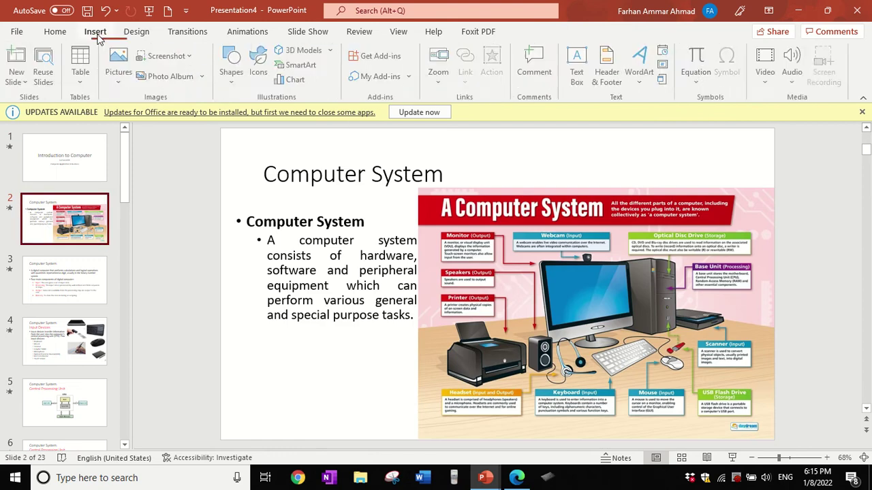
- Insert the UMT official Logo picture from the Dropbox folder onto slide 2
{"action": "left_click", "coordinate": [117, 68]}
{"action": "left_click", "coordinate": [185, 122]}
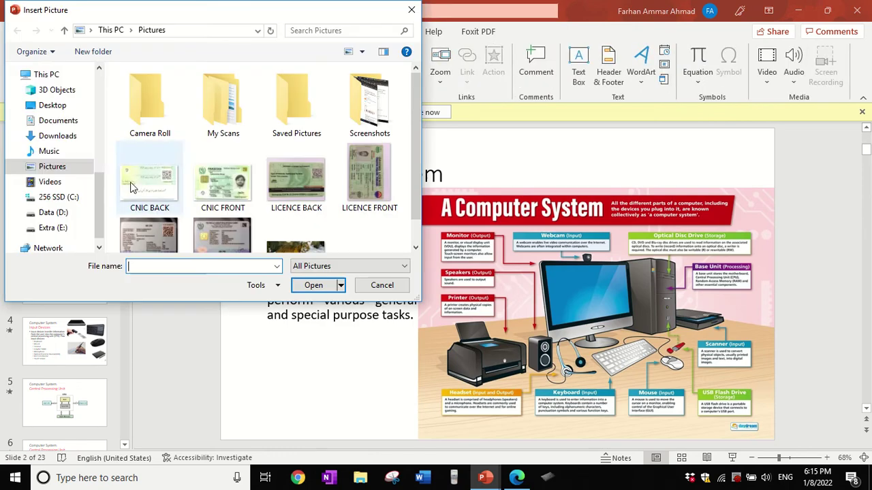
{"action": "scroll", "coordinate": [38, 166], "scroll_direction": "up", "scroll_amount": 3}
{"action": "scroll", "coordinate": [39, 107], "scroll_direction": "up", "scroll_amount": 1}
{"action": "left_click", "coordinate": [46, 109]}
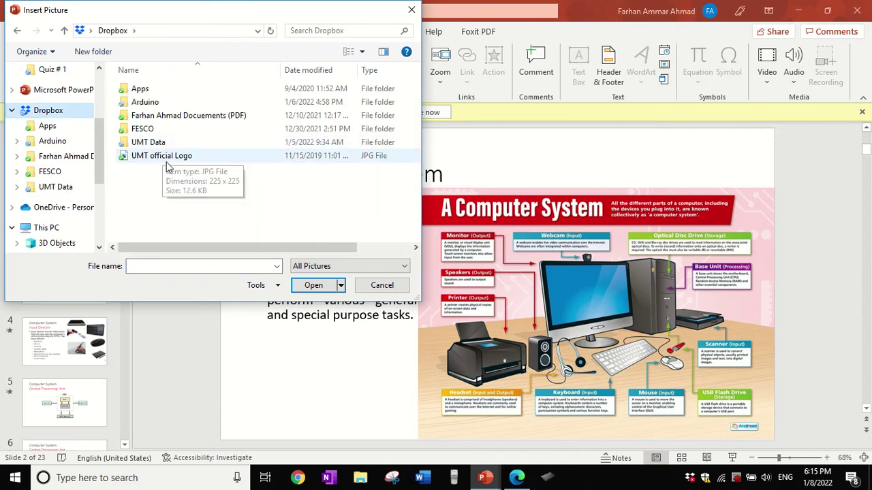
{"action": "double_click", "coordinate": [163, 157]}
- Move the logo to the slide's top-left corner and shrink it to about 1.09 inches
{"action": "left_click_drag", "start_coordinate": [521, 317], "coordinate": [276, 198]}
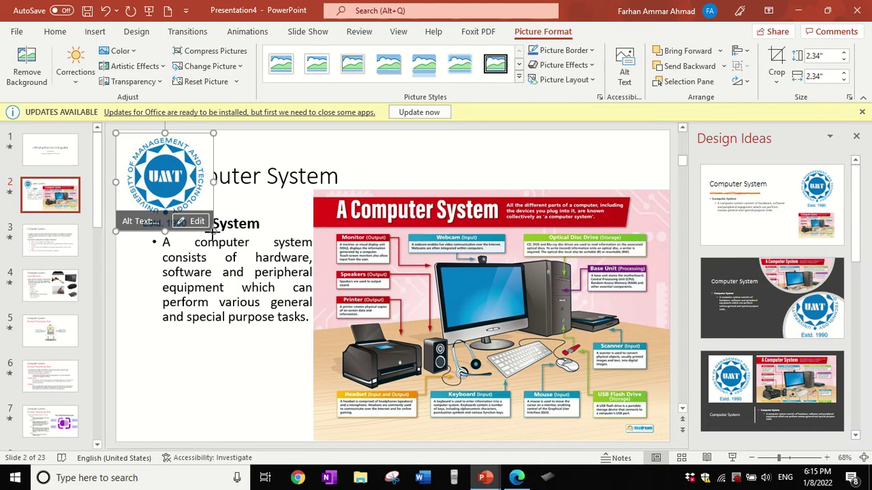
{"action": "left_click_drag", "start_coordinate": [214, 232], "coordinate": [161, 179]}
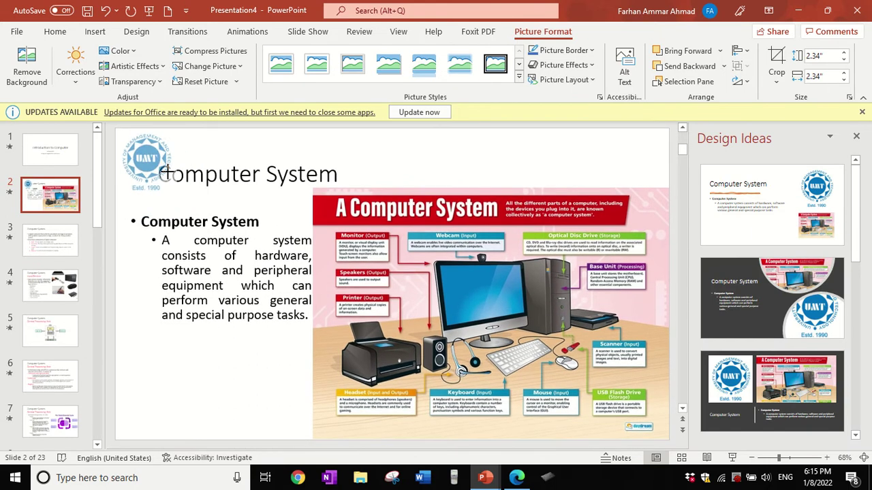
{"action": "left_click", "coordinate": [856, 136]}
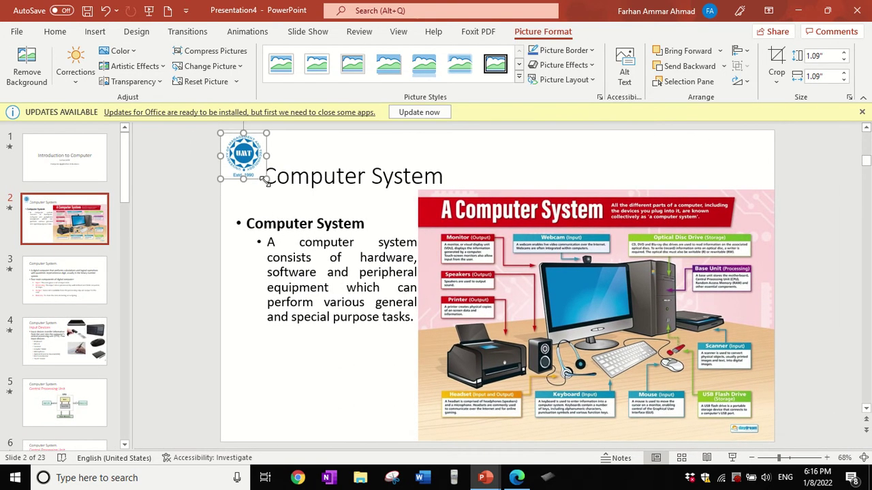
{"action": "left_click", "coordinate": [246, 313]}
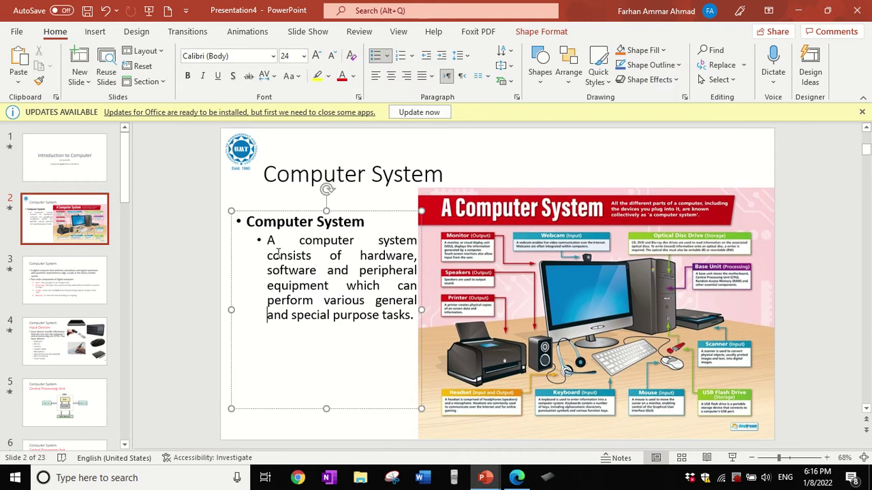
{"action": "left_click", "coordinate": [41, 261]}
- Add a text box below slide 2's bullets reading 'The logo is only on one SLIDE', plus further lines
{"action": "left_click", "coordinate": [78, 235]}
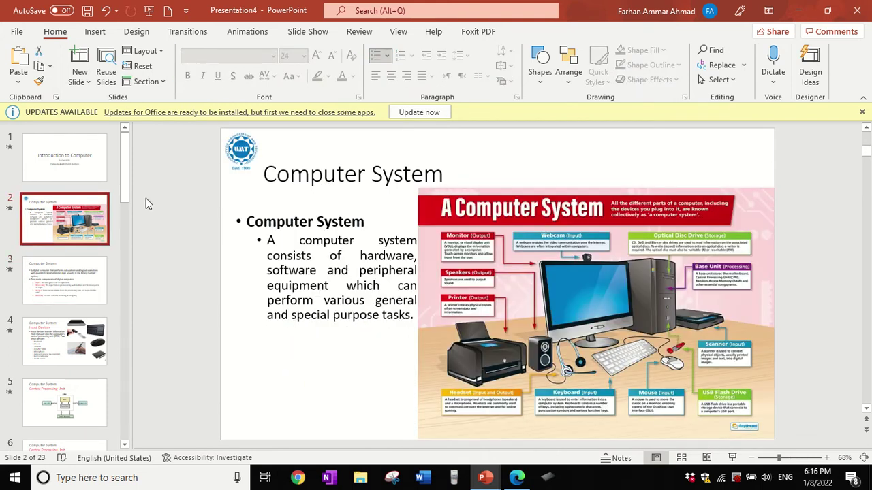
{"action": "left_click", "coordinate": [95, 31]}
{"action": "left_click", "coordinate": [586, 72]}
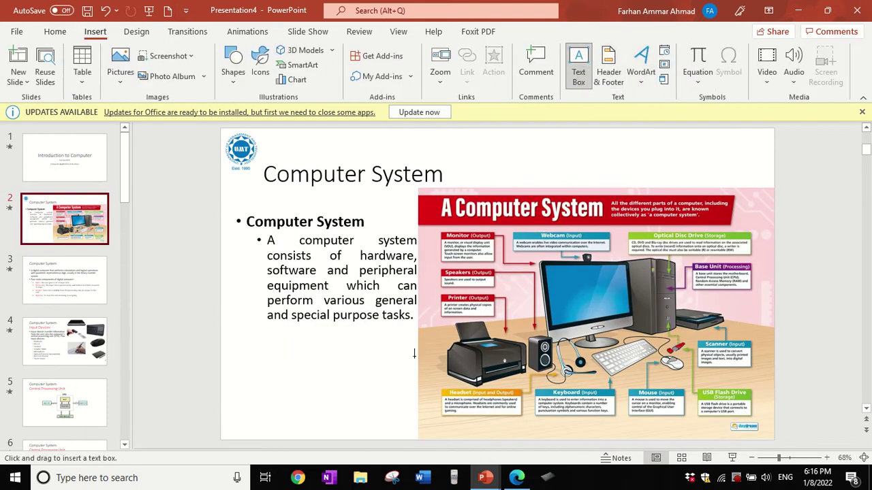
{"action": "left_click", "coordinate": [267, 368]}
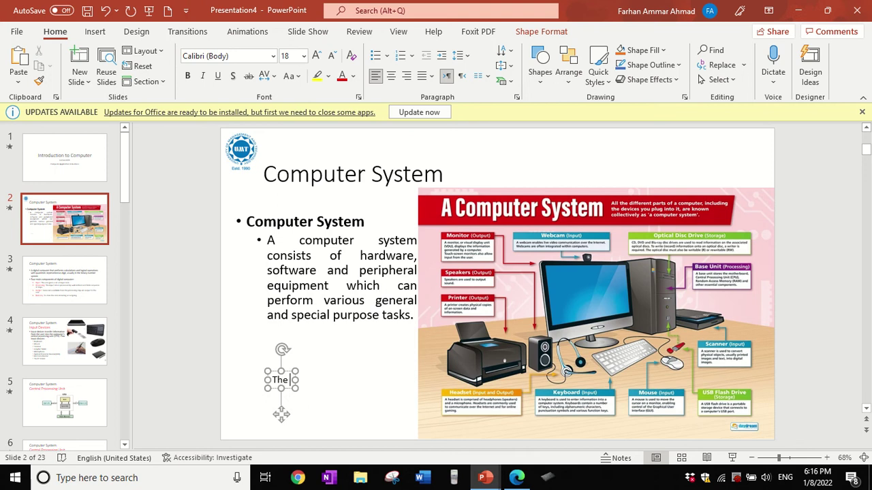
{"action": "type", "text": "The logo is onl"}
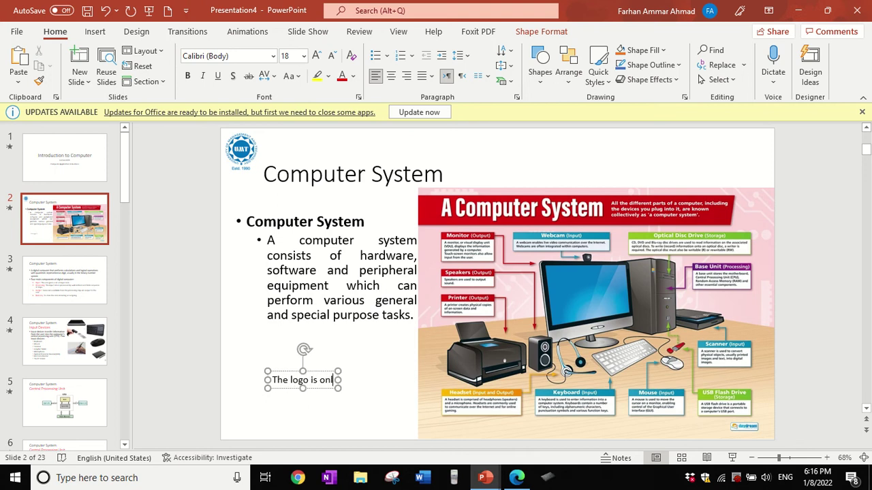
{"action": "type", "text": "y onw"}
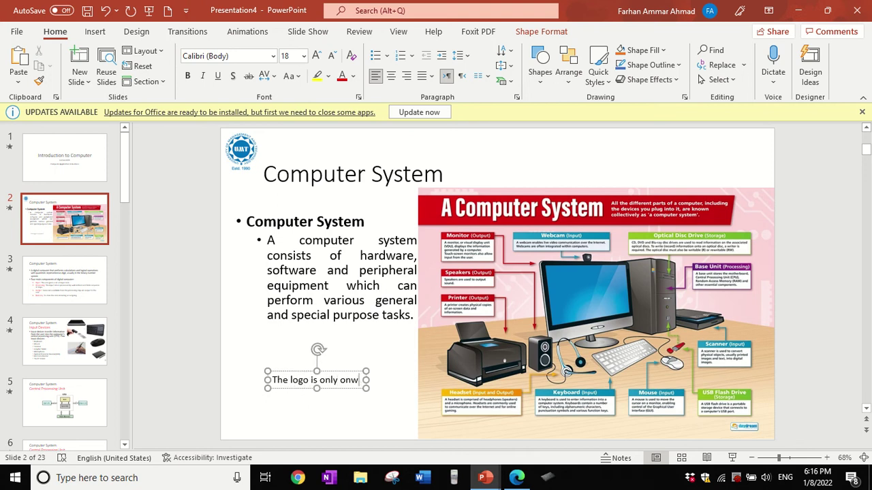
{"action": "key", "text": "BackSpace"}
{"action": "key", "text": "BackSpace"}
{"action": "key", "text": "BackSpace"}
{"action": "type", "text": "on one"}
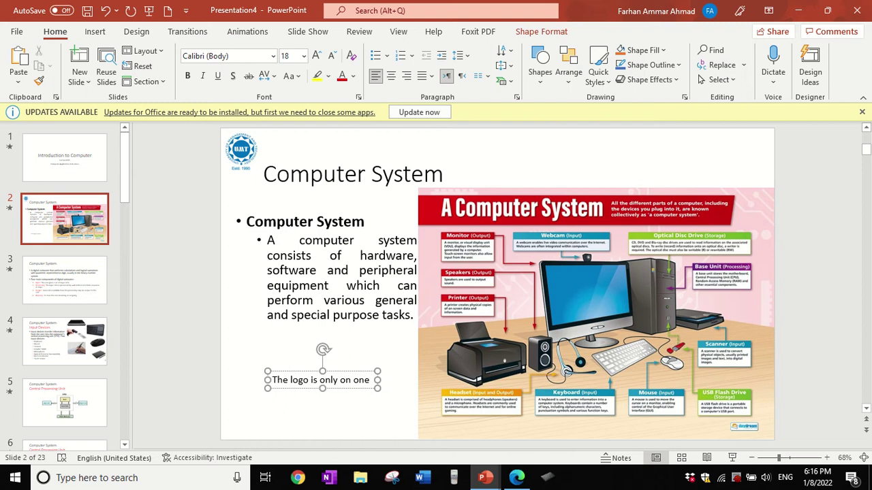
{"action": "type", "text": " SLIDE"}
{"action": "key", "text": "Return"}
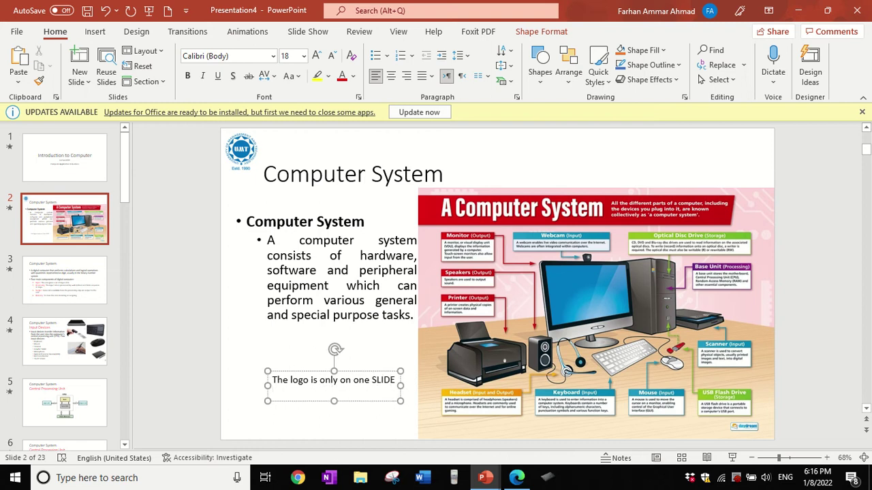
{"action": "type", "text": "How to apply on all?"}
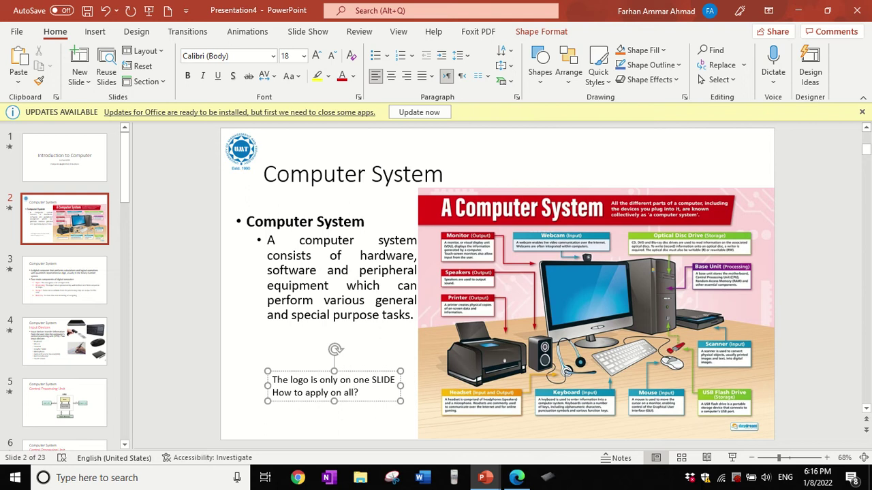
{"action": "key", "text": "Return"}
{"action": "type", "text": "SLIDE MASTER"}
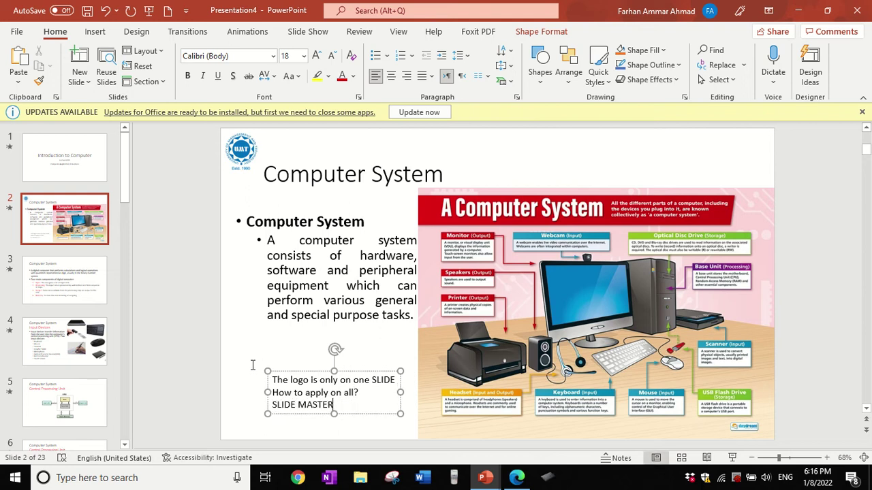
{"action": "left_click", "coordinate": [272, 356]}
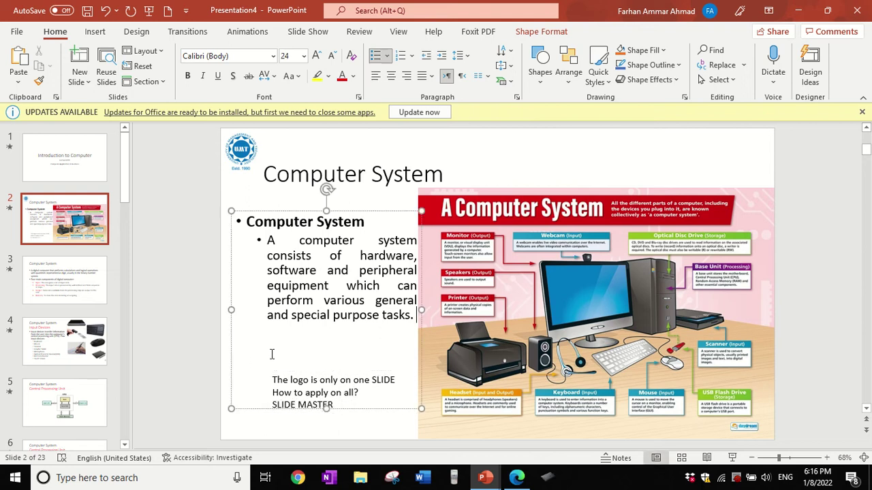
- Cut the UMT logo from slide 2 and switch to Slide Master view
{"action": "left_click", "coordinate": [252, 155]}
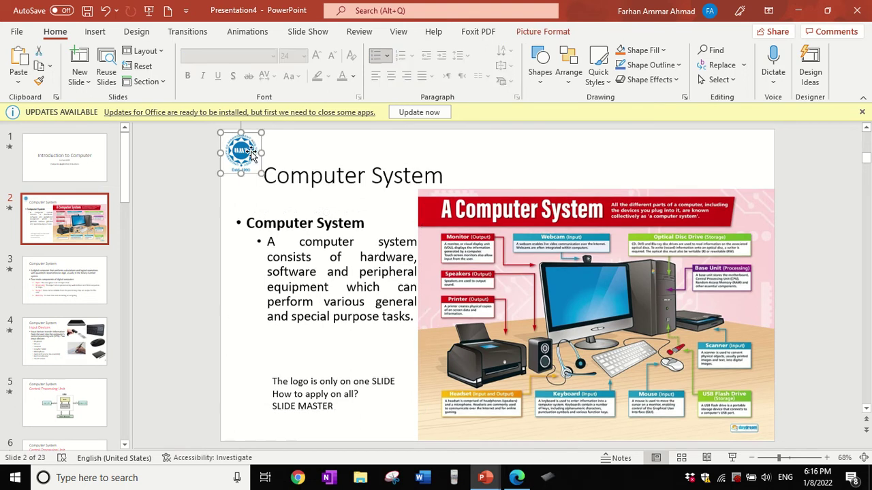
{"action": "right_click", "coordinate": [252, 156]}
{"action": "key", "text": "Escape"}
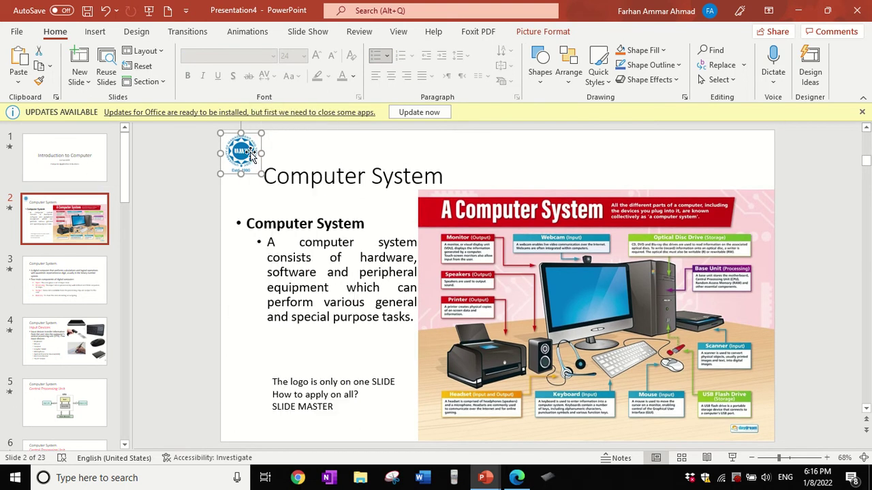
{"action": "key", "text": "ctrl+x"}
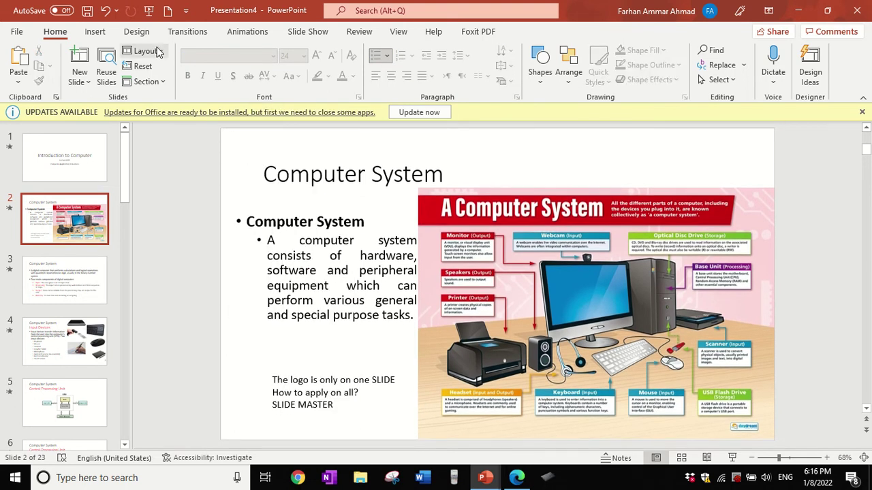
{"action": "left_click", "coordinate": [398, 32]}
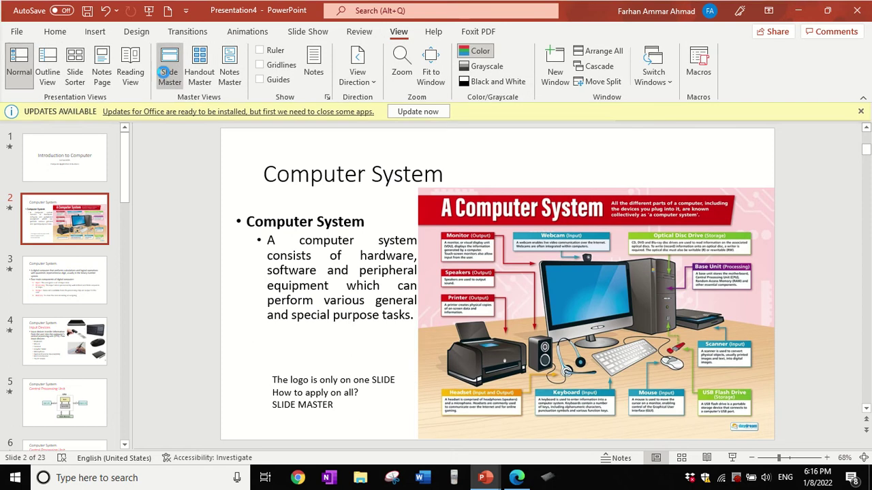
{"action": "left_click", "coordinate": [170, 72]}
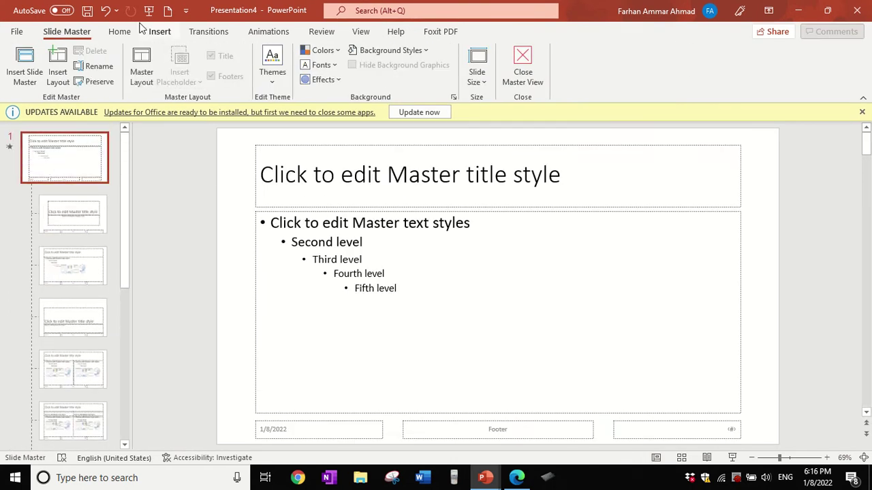
- Insert the UMT official Logo picture onto the slide master
{"action": "left_click", "coordinate": [161, 32]}
{"action": "left_click", "coordinate": [120, 68]}
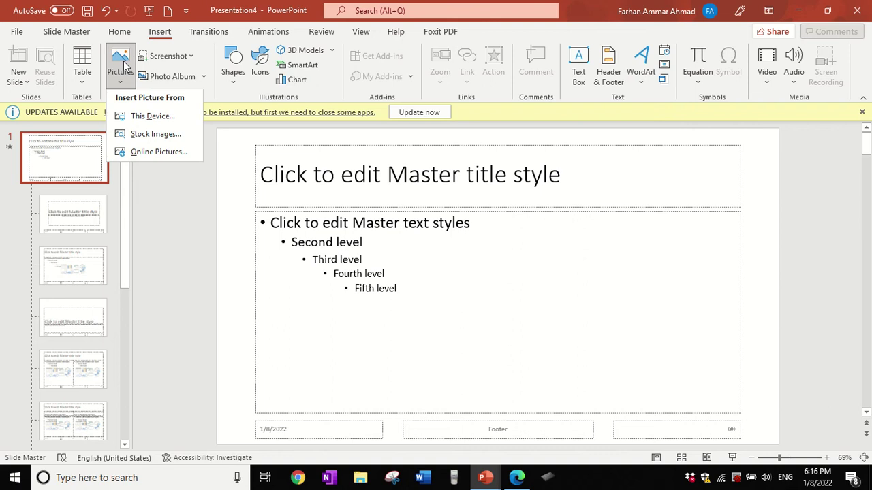
{"action": "left_click", "coordinate": [145, 117]}
{"action": "left_click", "coordinate": [172, 156]}
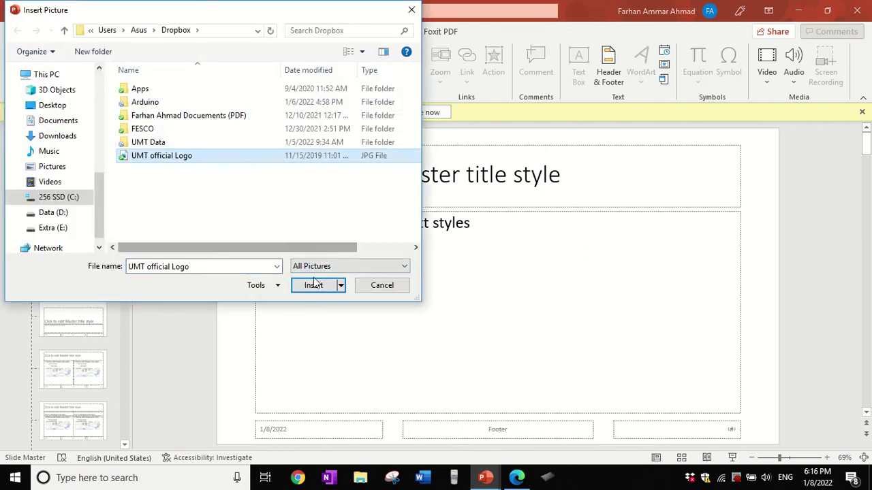
{"action": "left_click", "coordinate": [313, 284]}
- Place the logo in the master's top-left corner at about 0.92 inches, then close Master View
{"action": "mouse_move", "coordinate": [477, 272]}
{"action": "left_mouse_down"}
{"action": "mouse_move", "coordinate": [370, 230]}
{"action": "mouse_move", "coordinate": [264, 202]}
{"action": "mouse_move", "coordinate": [273, 181]}
{"action": "left_mouse_up"}
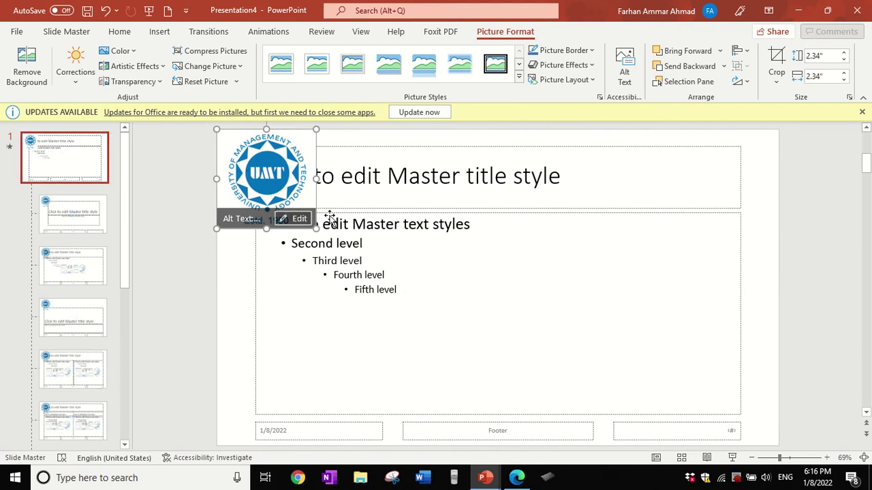
{"action": "left_click_drag", "start_coordinate": [316, 227], "coordinate": [256, 168]}
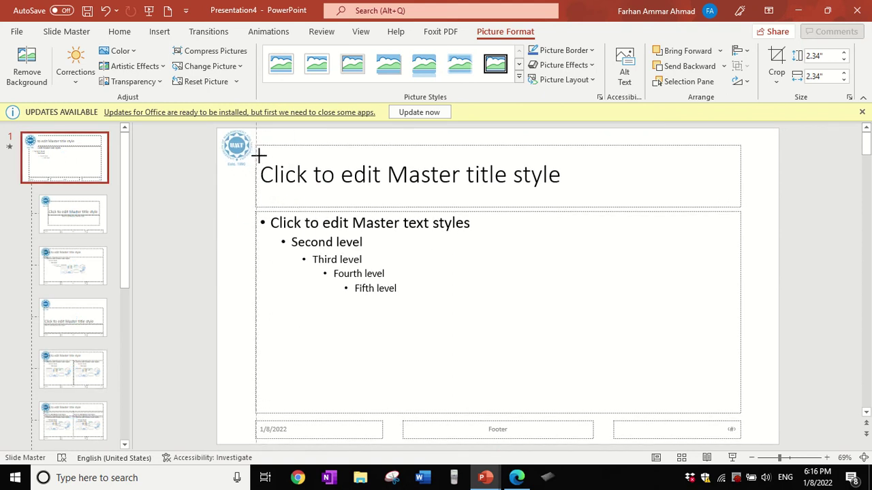
{"action": "left_click", "coordinate": [237, 218]}
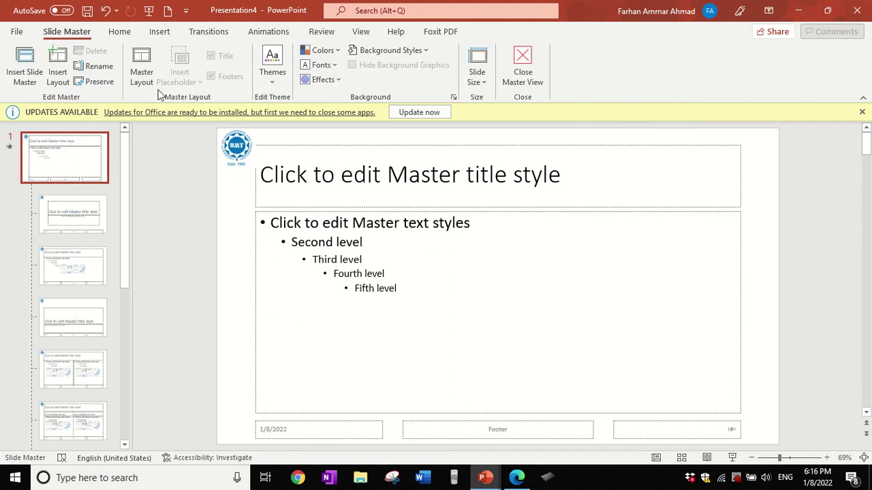
{"action": "left_click", "coordinate": [523, 68]}
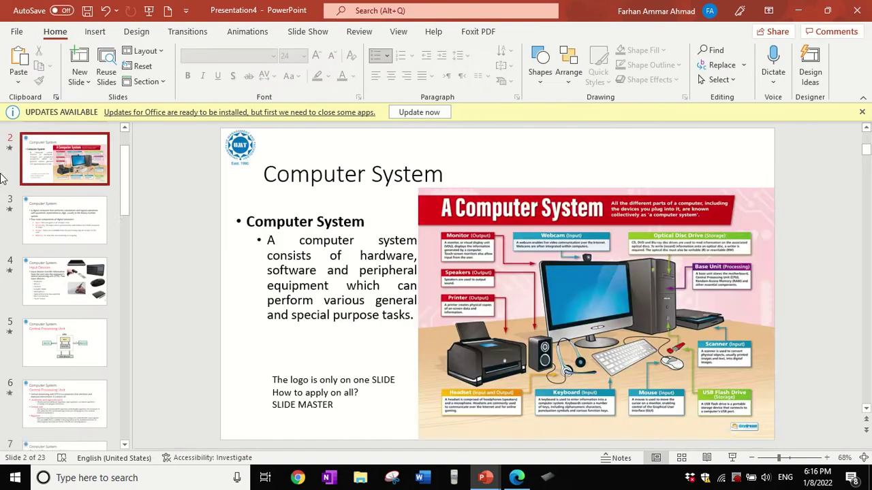
- Step through slides 2 to 10 to confirm the UMT logo appears on each
{"action": "left_click", "coordinate": [65, 160]}
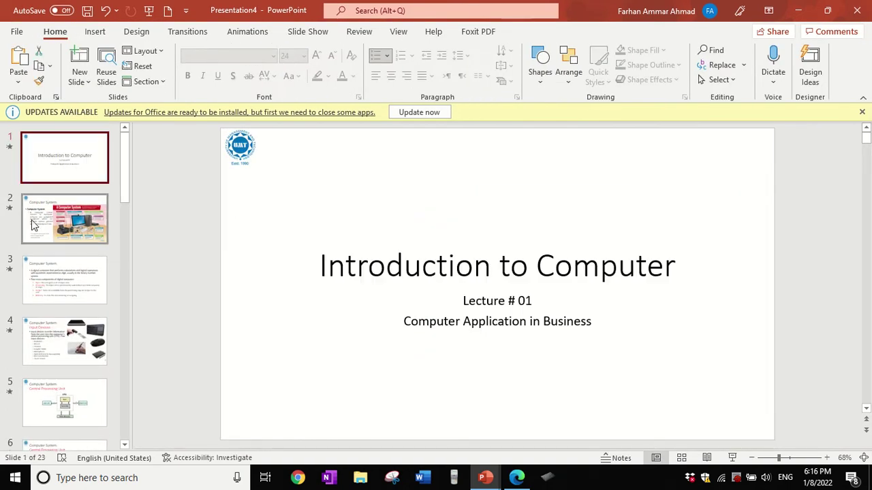
{"action": "key", "text": "Down"}
{"action": "left_click", "coordinate": [55, 266]}
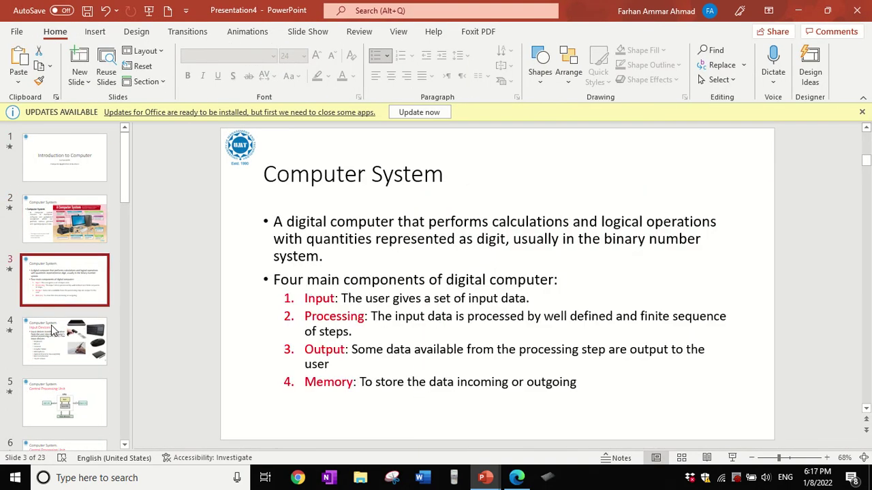
{"action": "left_click", "coordinate": [58, 341]}
{"action": "scroll", "coordinate": [61, 341], "scroll_direction": "down", "scroll_amount": 1}
{"action": "left_click", "coordinate": [61, 349]}
{"action": "left_click", "coordinate": [66, 431]}
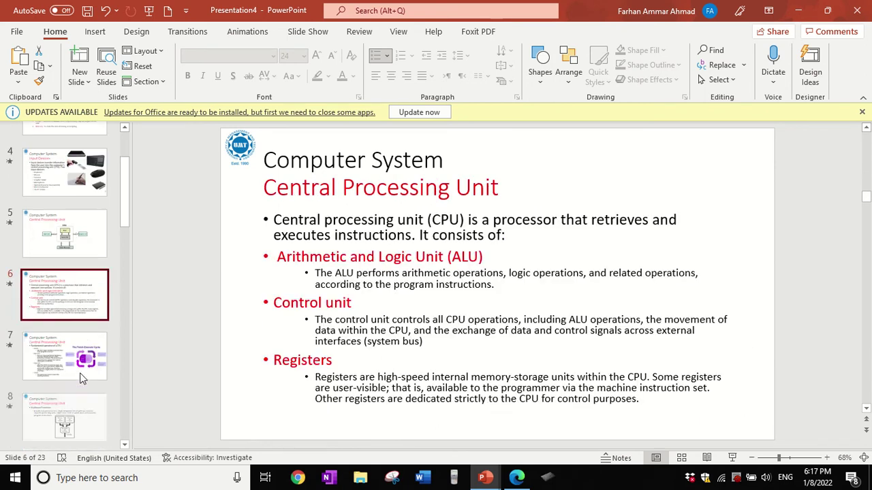
{"action": "left_click", "coordinate": [72, 375]}
{"action": "left_click", "coordinate": [68, 374]}
{"action": "scroll", "coordinate": [68, 389], "scroll_direction": "down", "scroll_amount": 1}
{"action": "left_click", "coordinate": [68, 390]}
{"action": "scroll", "coordinate": [72, 409], "scroll_direction": "down", "scroll_amount": 1}
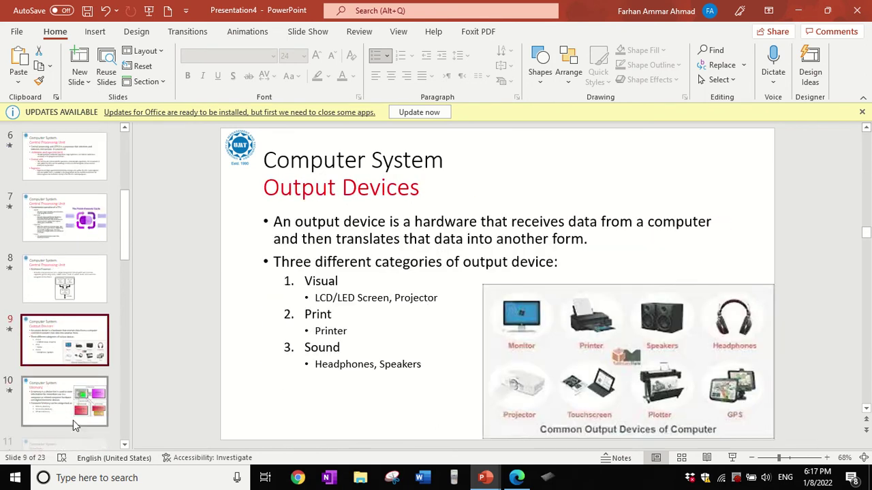
{"action": "left_click", "coordinate": [71, 388]}
- Return to the Introduction to Computer title slide with the Insert ribbon showing
{"action": "scroll", "coordinate": [75, 327], "scroll_direction": "up", "scroll_amount": 4}
{"action": "scroll", "coordinate": [66, 271], "scroll_direction": "up", "scroll_amount": 3}
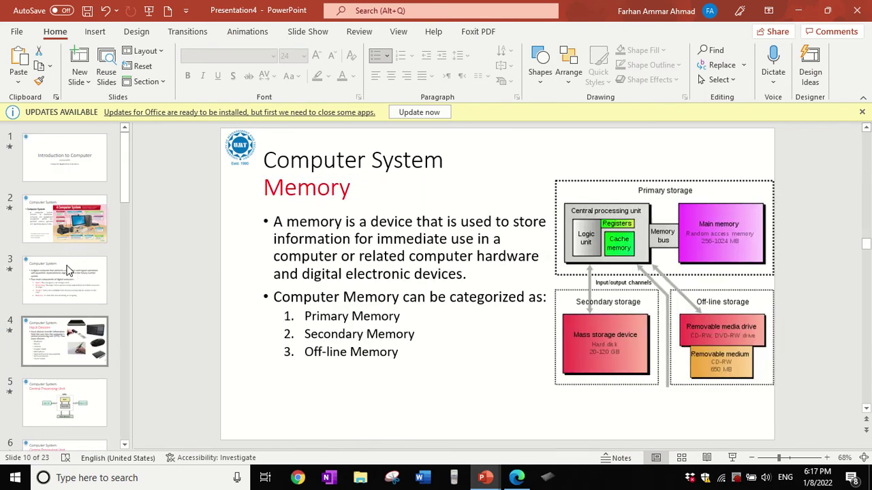
{"action": "left_click", "coordinate": [40, 151]}
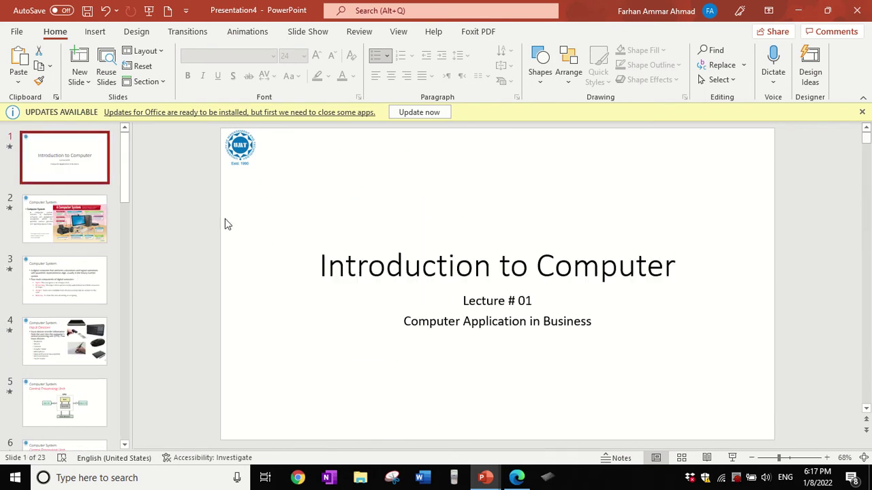
{"action": "left_click", "coordinate": [95, 31]}
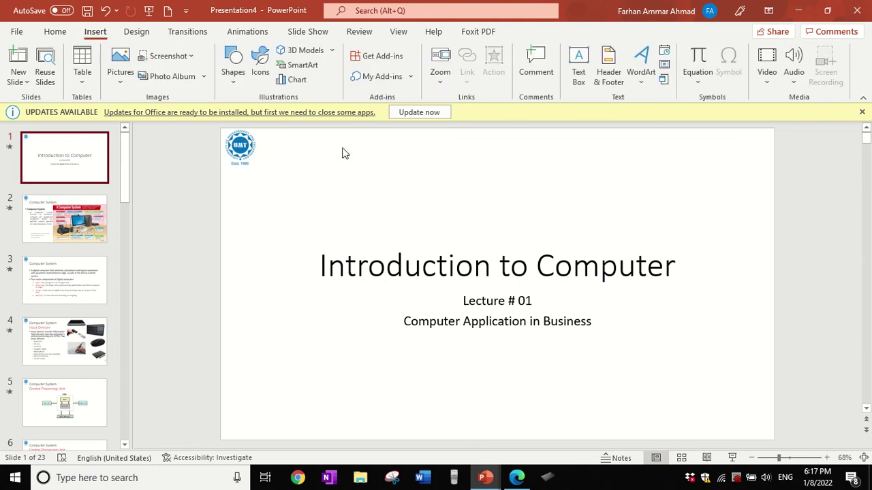
- In Slide Master view, select the parent master's footer box and start typing University of Management and Technology
{"action": "left_click", "coordinate": [398, 31]}
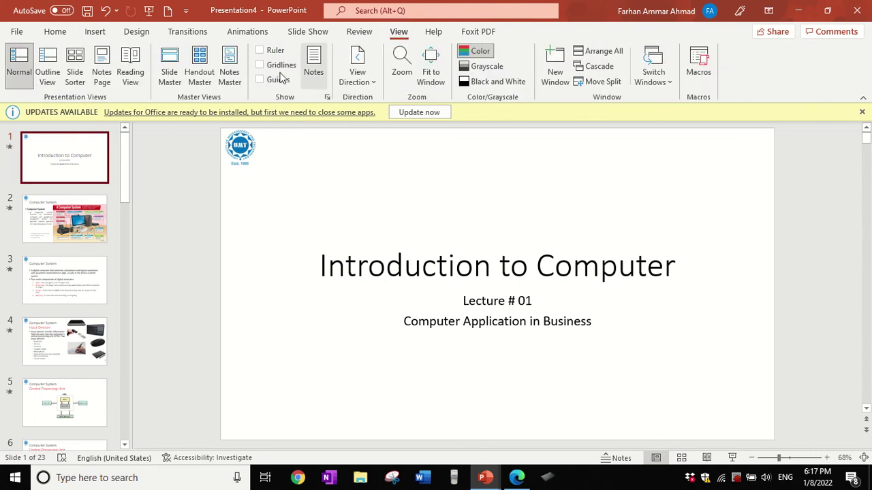
{"action": "left_click", "coordinate": [171, 71]}
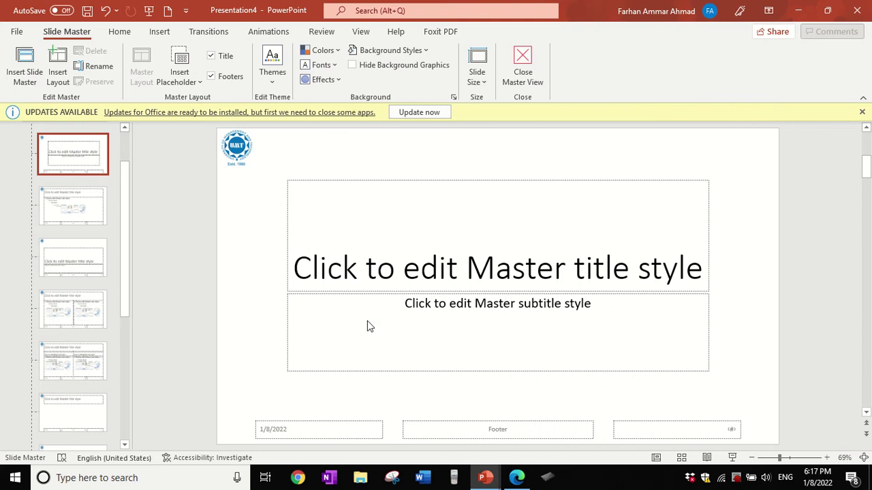
{"action": "left_click", "coordinate": [498, 434]}
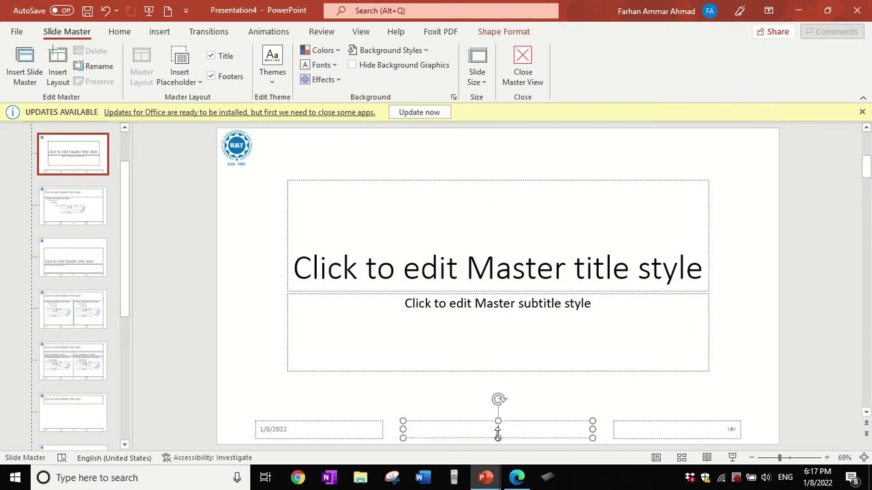
{"action": "scroll", "coordinate": [70, 220], "scroll_direction": "up", "scroll_amount": 2}
{"action": "left_click", "coordinate": [65, 157]}
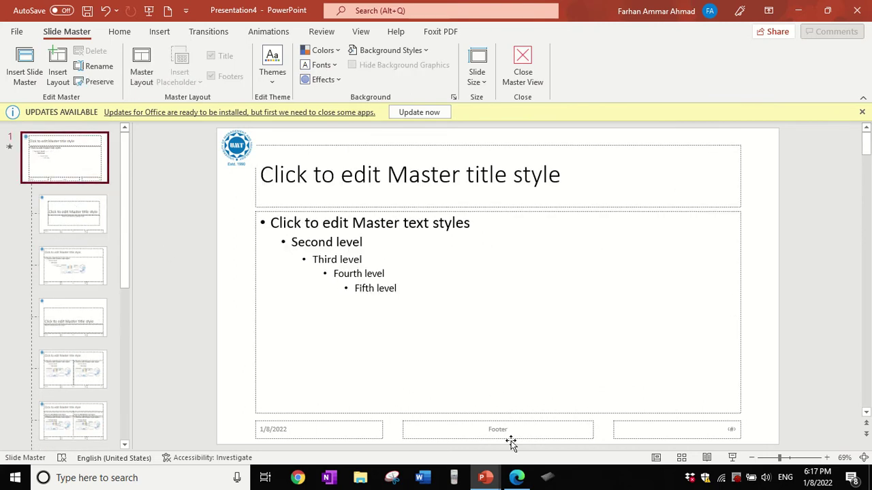
{"action": "left_click", "coordinate": [485, 429]}
{"action": "type", "text": "University of"}
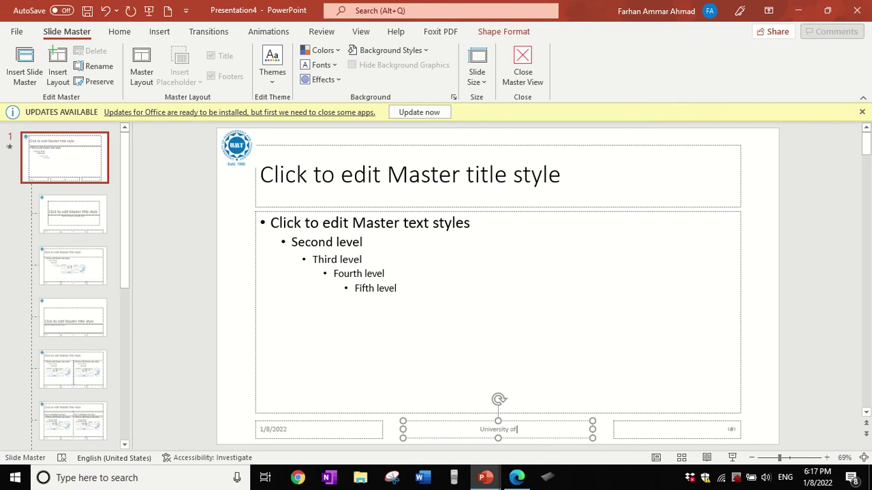
{"action": "type", "text": " M"}
{"action": "type", "text": "chno"}
{"action": "key", "text": "BackSpace"}
{"action": "key", "text": "BackSpace"}
{"action": "key", "text": "BackSpace"}
- Finish the footer text, close Master View, and apply Footer to all slides with date and time off
{"action": "type", "text": "logy"}
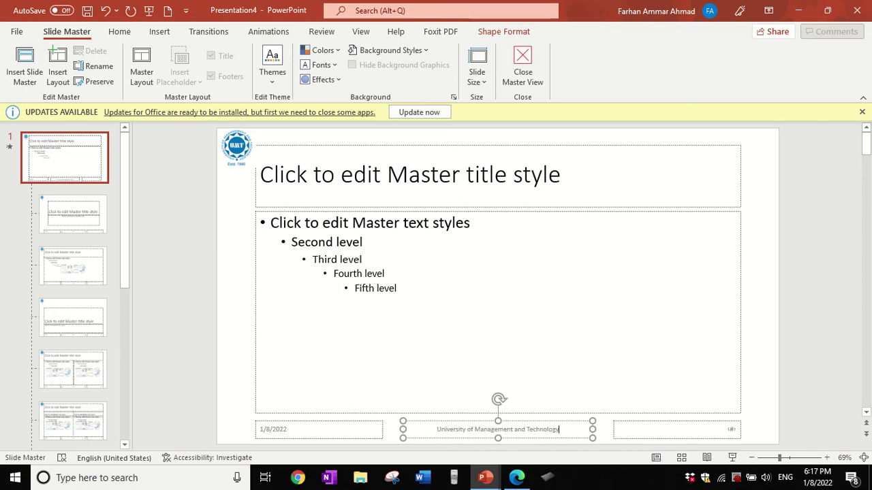
{"action": "left_click", "coordinate": [512, 73]}
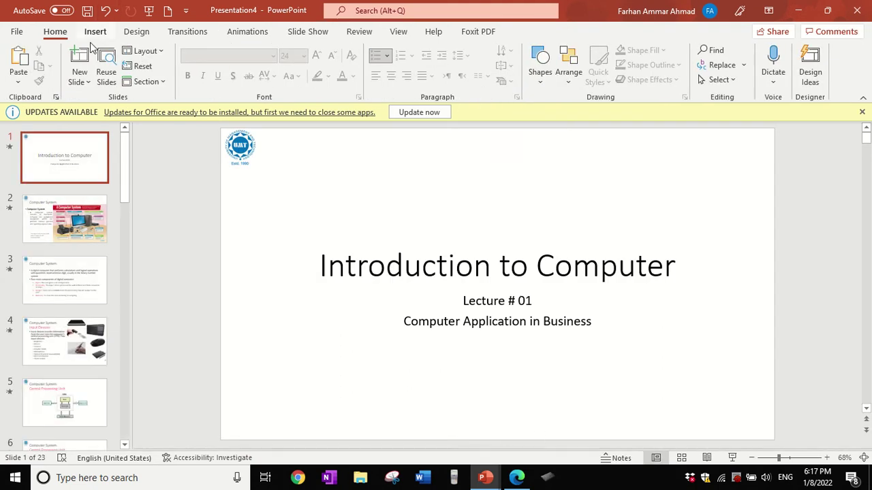
{"action": "left_click", "coordinate": [96, 32]}
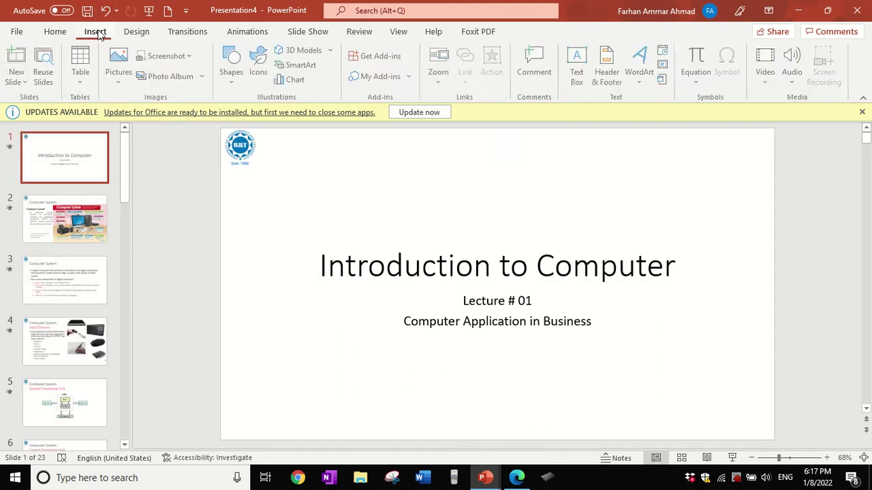
{"action": "left_click", "coordinate": [621, 75]}
{"action": "left_click", "coordinate": [275, 170]}
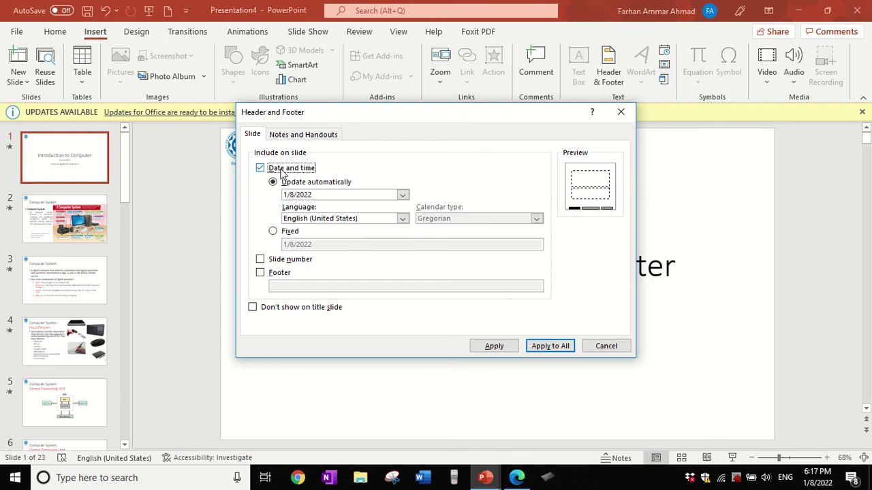
{"action": "left_click", "coordinate": [280, 170]}
{"action": "left_click", "coordinate": [272, 273]}
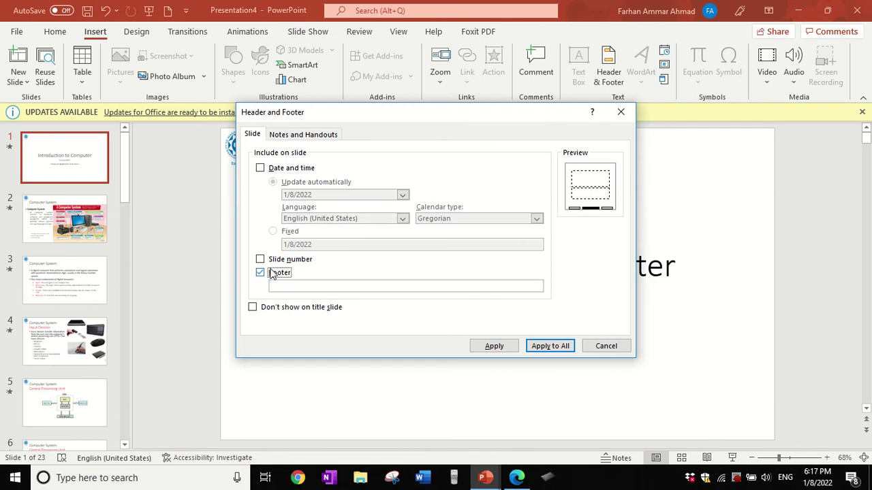
{"action": "left_click", "coordinate": [550, 347]}
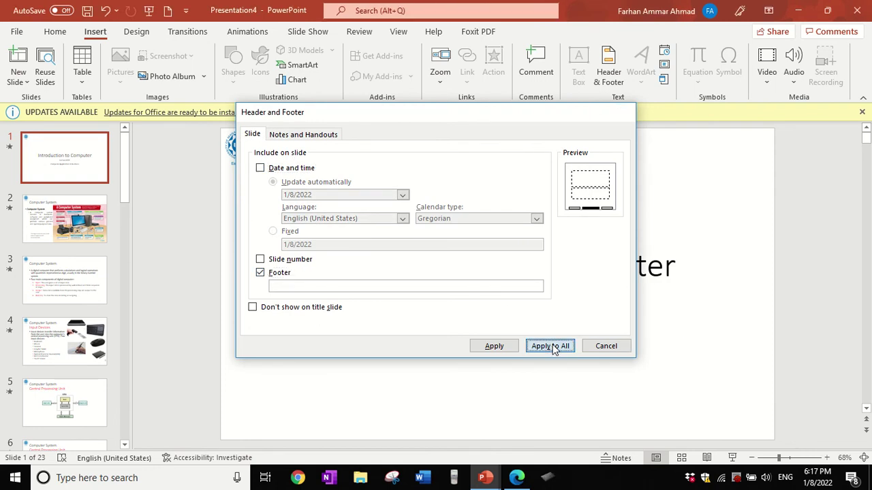
- Check slide 2, then reopen Slide Master and select the parent master's footer box
{"action": "left_click", "coordinate": [85, 217]}
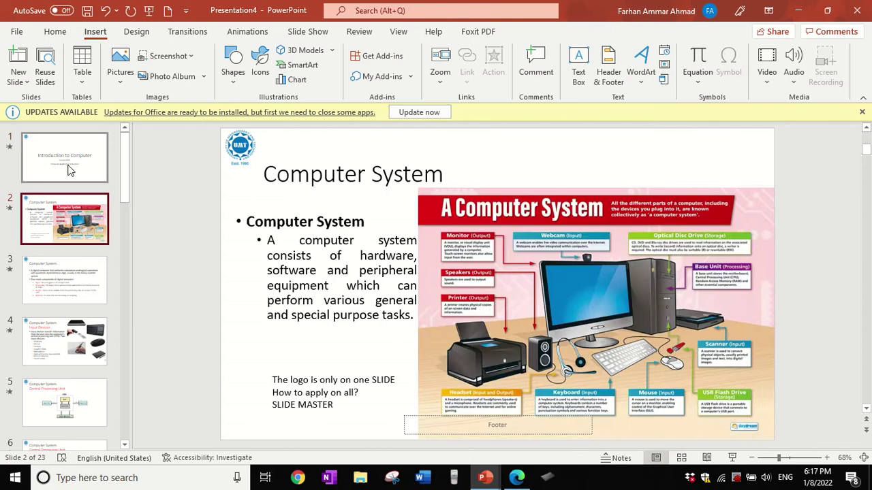
{"action": "left_click", "coordinate": [70, 166]}
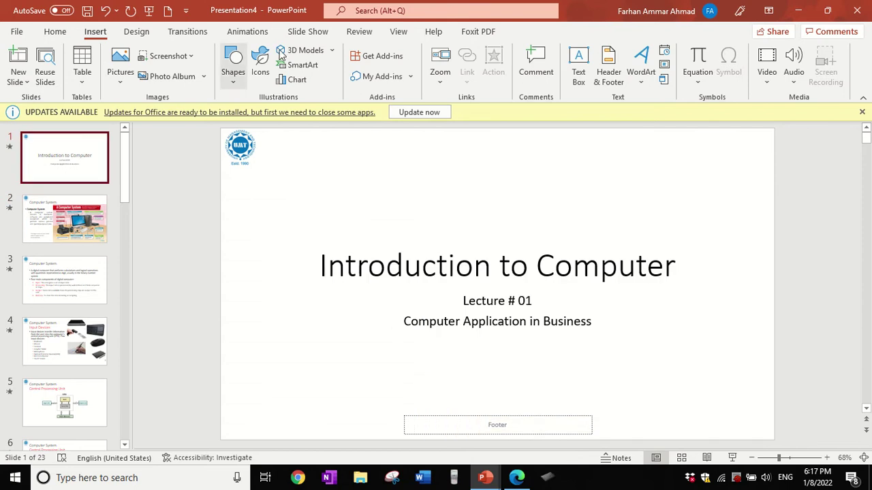
{"action": "left_click", "coordinate": [399, 32]}
{"action": "left_click", "coordinate": [169, 67]}
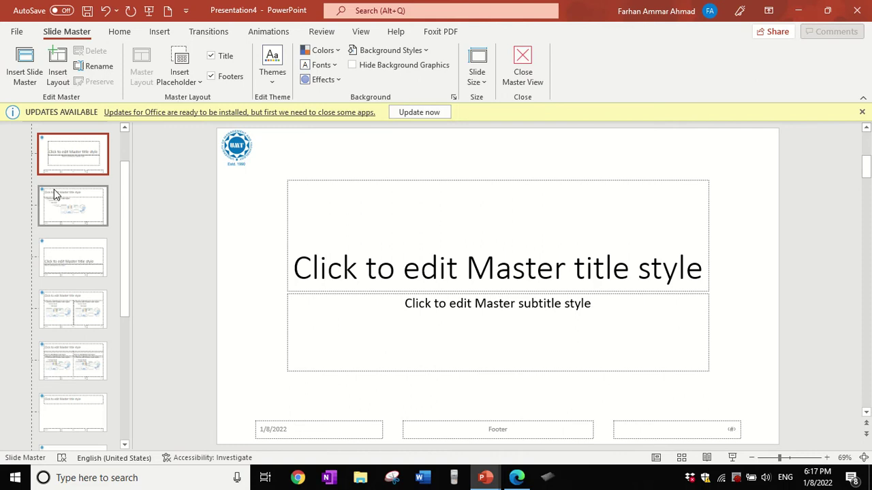
{"action": "scroll", "coordinate": [58, 170], "scroll_direction": "up", "scroll_amount": 2}
{"action": "left_click", "coordinate": [61, 170]}
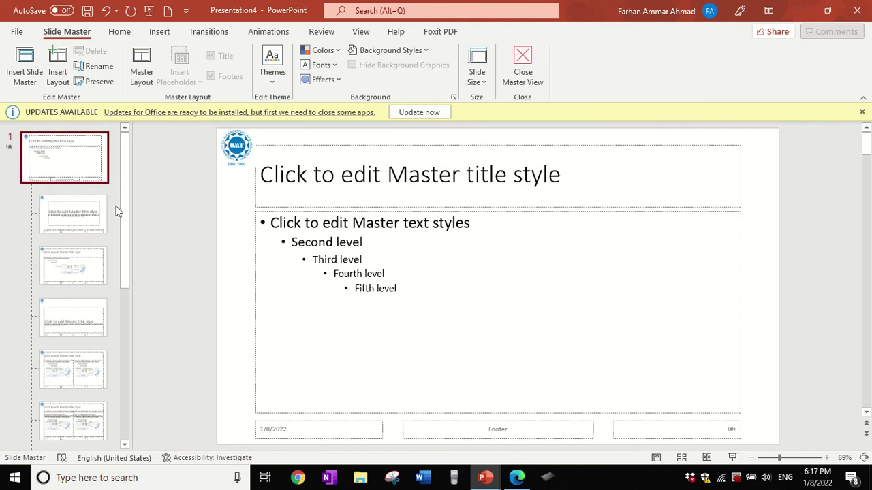
{"action": "left_click", "coordinate": [500, 428]}
{"action": "type", "text": "UMT"}
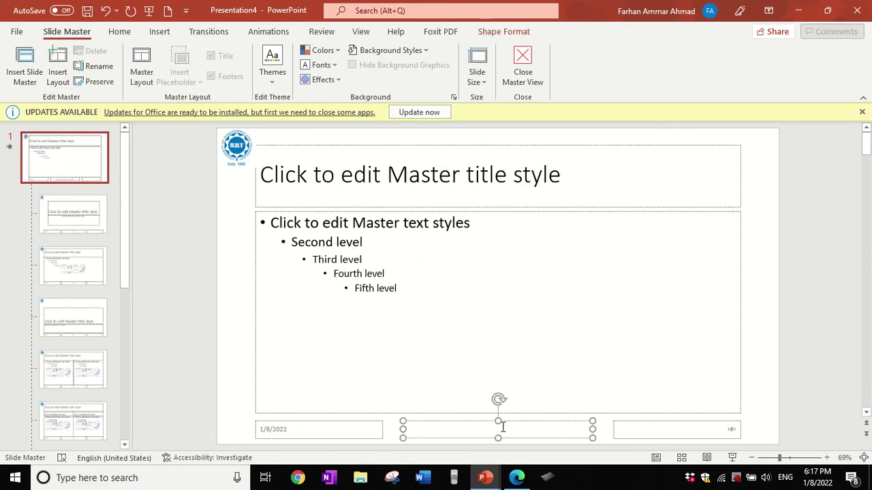
- Close Master View and scroll through the slides to check their footer boxes
{"action": "left_click", "coordinate": [522, 68]}
{"action": "scroll", "coordinate": [516, 431], "scroll_direction": "down", "scroll_amount": 3}
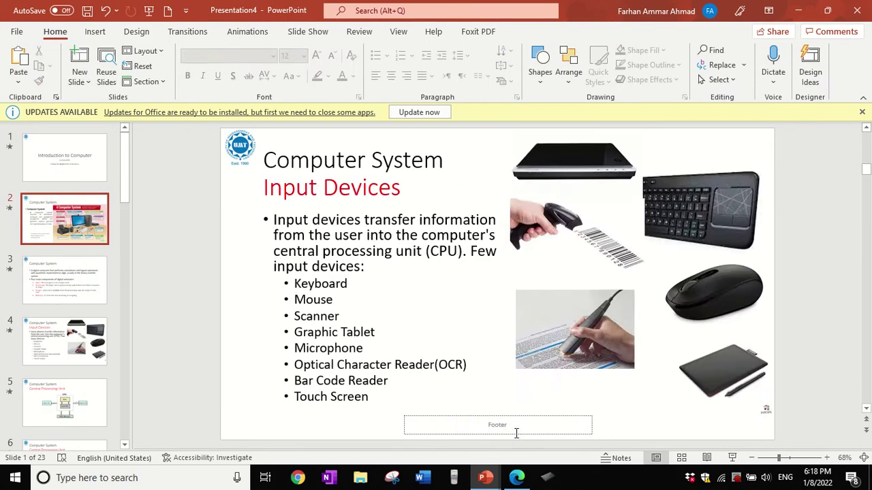
{"action": "scroll", "coordinate": [516, 431], "scroll_direction": "down", "scroll_amount": 1}
{"action": "scroll", "coordinate": [515, 432], "scroll_direction": "down", "scroll_amount": 2}
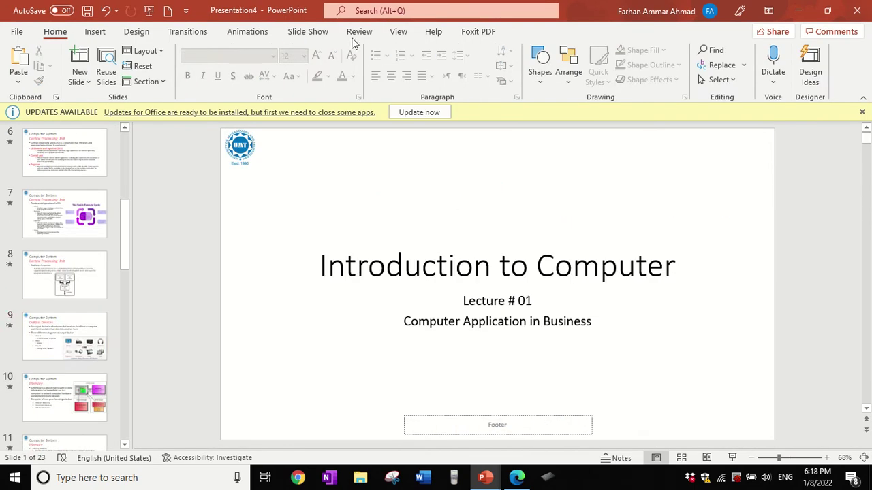
{"action": "left_click", "coordinate": [398, 32]}
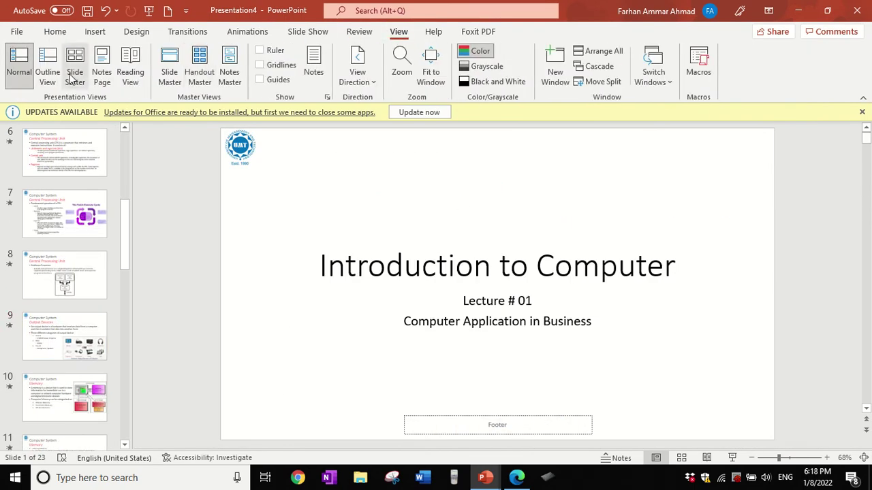
- In Slide Master, select the master's UMT footer and review the Title Slide and Title and Content layouts
{"action": "left_click", "coordinate": [169, 65]}
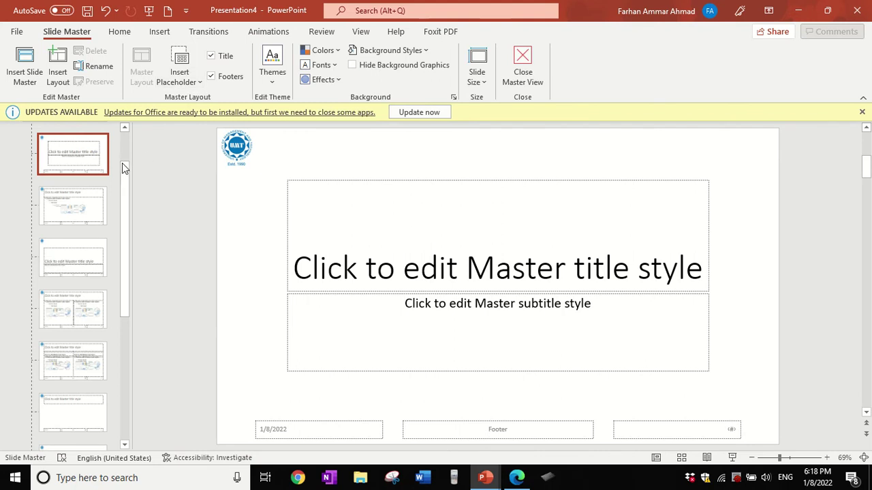
{"action": "key", "text": "Up"}
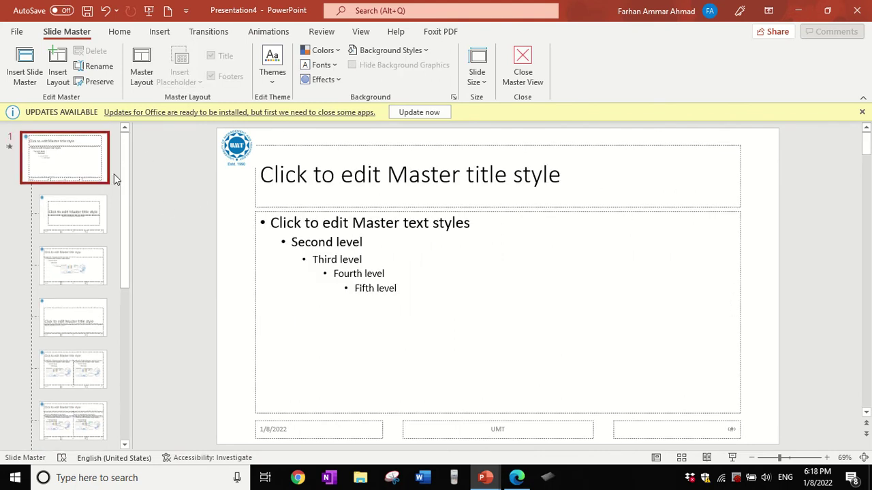
{"action": "left_click", "coordinate": [492, 430]}
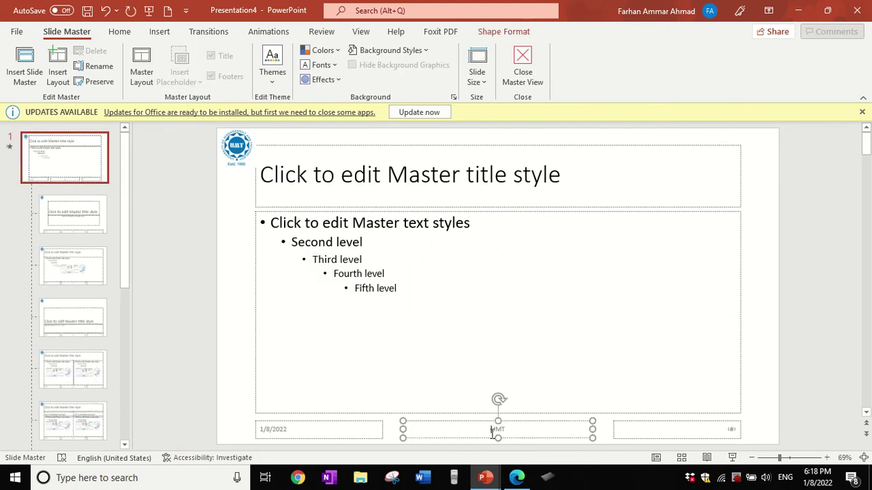
{"action": "left_click", "coordinate": [82, 211]}
{"action": "left_click", "coordinate": [78, 269]}
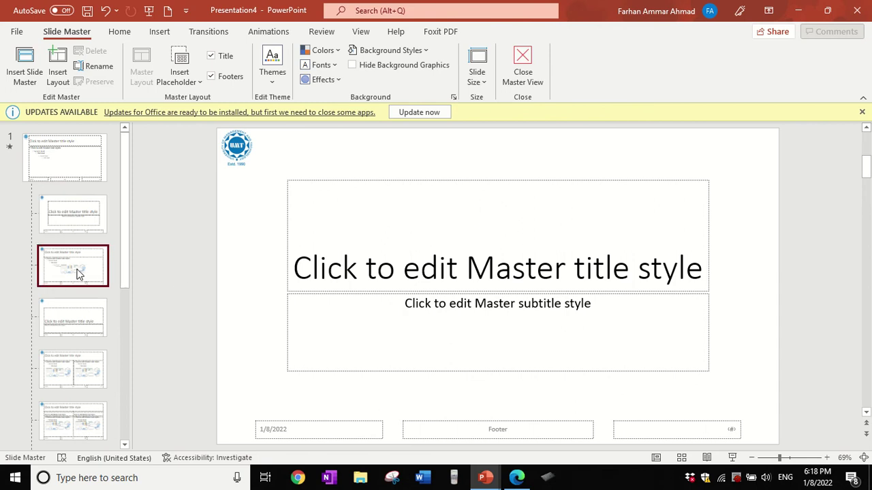
{"action": "left_click", "coordinate": [77, 203]}
{"action": "left_click", "coordinate": [75, 164]}
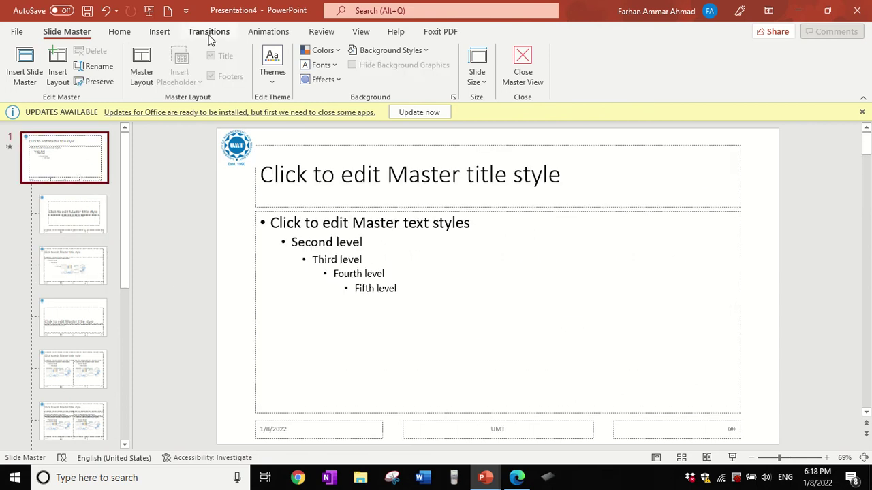
- Apply the UMT footer to every slide through Header & Footer
{"action": "left_click", "coordinate": [360, 31]}
{"action": "left_click", "coordinate": [159, 31]}
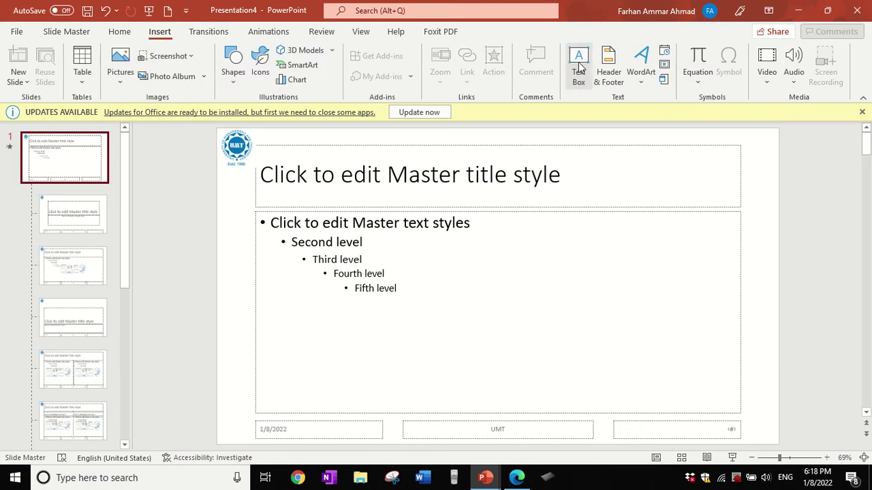
{"action": "left_click", "coordinate": [608, 71]}
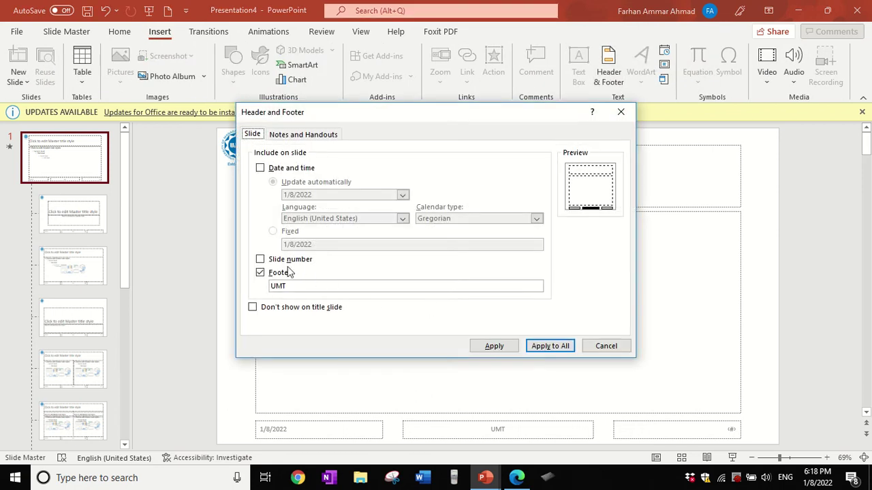
{"action": "left_click", "coordinate": [557, 346]}
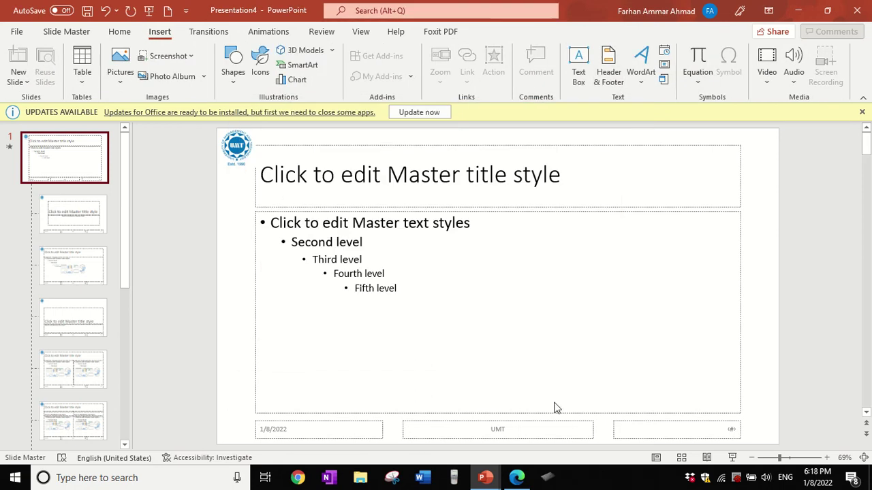
- Check the UMT footer on the Title Slide, Title and Content, Section Header and Two Content layouts
{"action": "left_click", "coordinate": [93, 224]}
{"action": "left_click", "coordinate": [51, 264]}
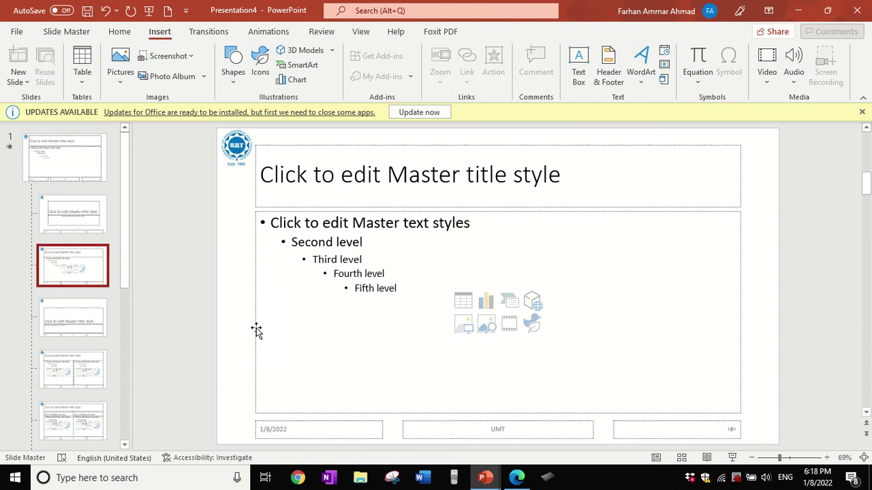
{"action": "left_click", "coordinate": [91, 324]}
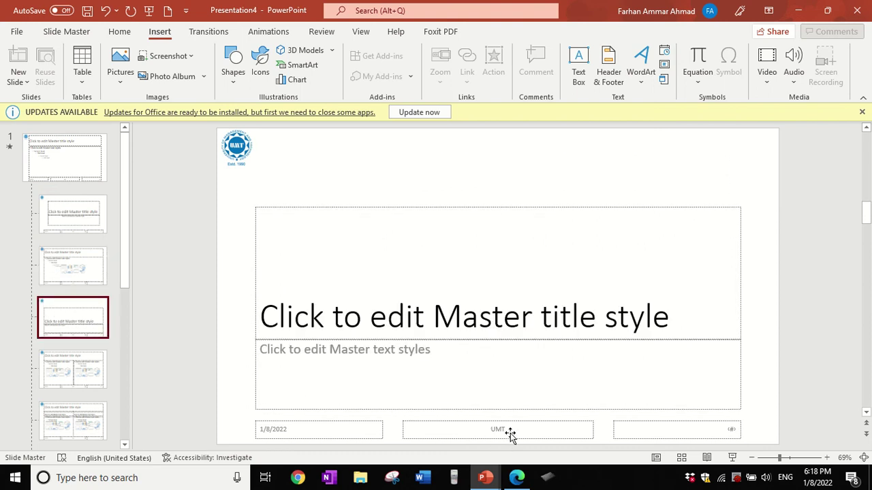
{"action": "left_click", "coordinate": [48, 358]}
{"action": "left_click", "coordinate": [63, 157]}
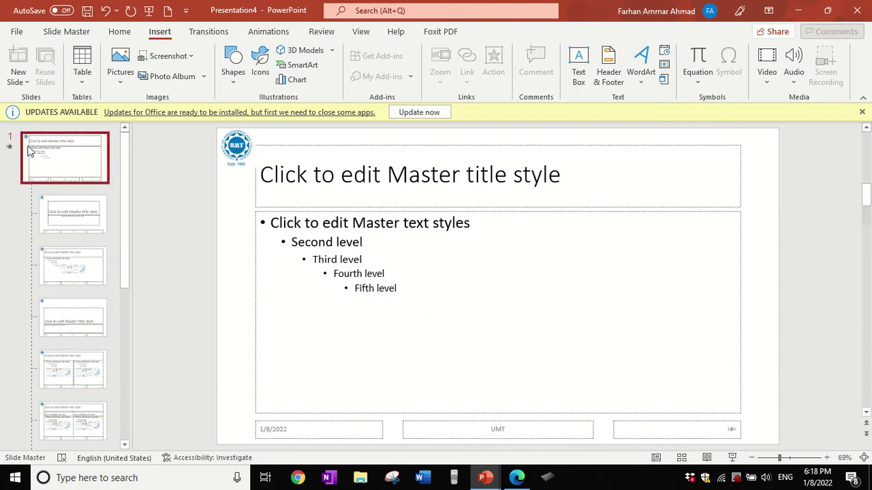
{"action": "left_click", "coordinate": [66, 34]}
- Close Master View and return to the normal slides
{"action": "left_click", "coordinate": [522, 71]}
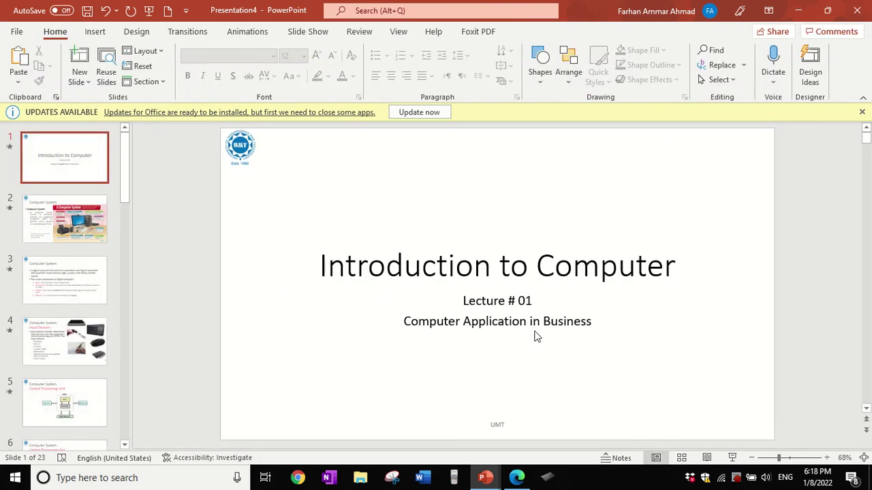
{"action": "scroll", "coordinate": [518, 404], "scroll_direction": "down", "scroll_amount": 1}
{"action": "scroll", "coordinate": [512, 433], "scroll_direction": "down", "scroll_amount": 1}
{"action": "scroll", "coordinate": [498, 425], "scroll_direction": "down", "scroll_amount": 2}
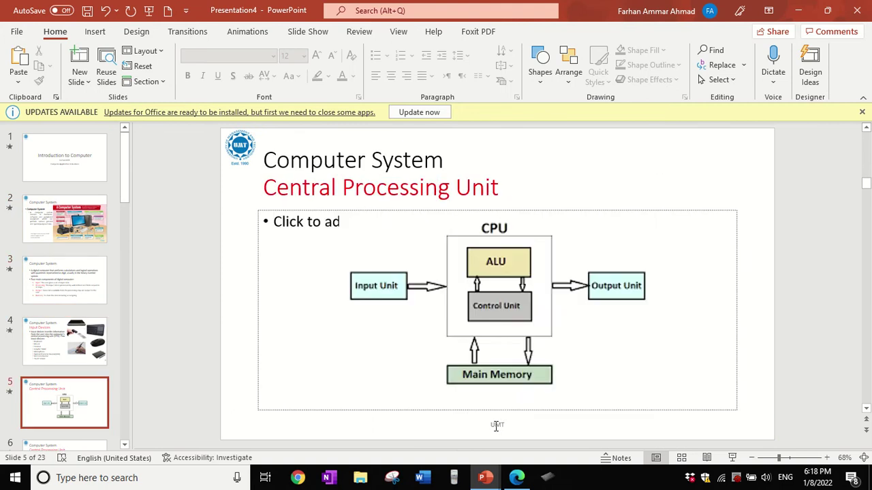
{"action": "scroll", "coordinate": [498, 425], "scroll_direction": "down", "scroll_amount": 2}
{"action": "scroll", "coordinate": [494, 426], "scroll_direction": "up", "scroll_amount": 6}
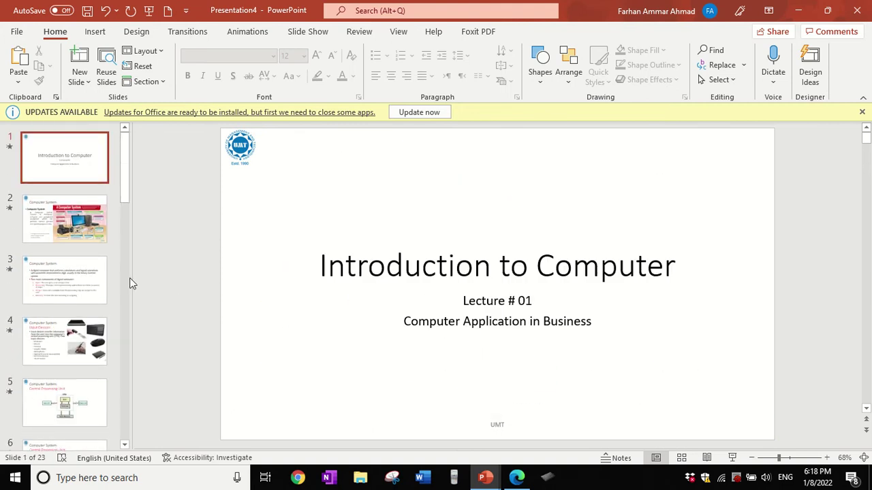
- Insert a Comparison slide and a Two Content slide right after the title slide
{"action": "left_click", "coordinate": [77, 81]}
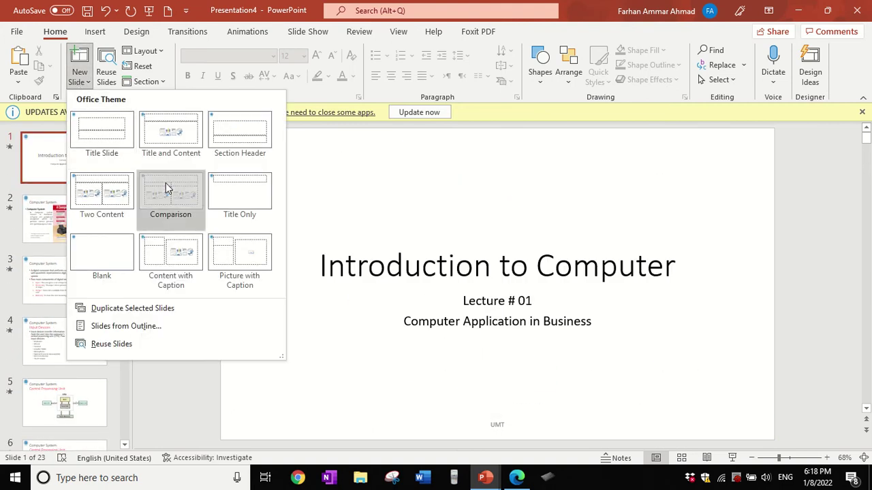
{"action": "left_click", "coordinate": [165, 184]}
{"action": "left_click", "coordinate": [81, 80]}
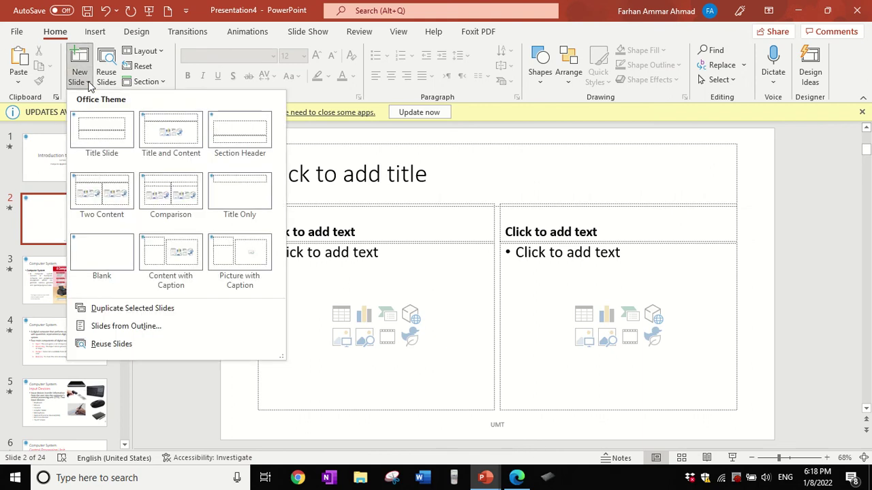
{"action": "left_click", "coordinate": [113, 194]}
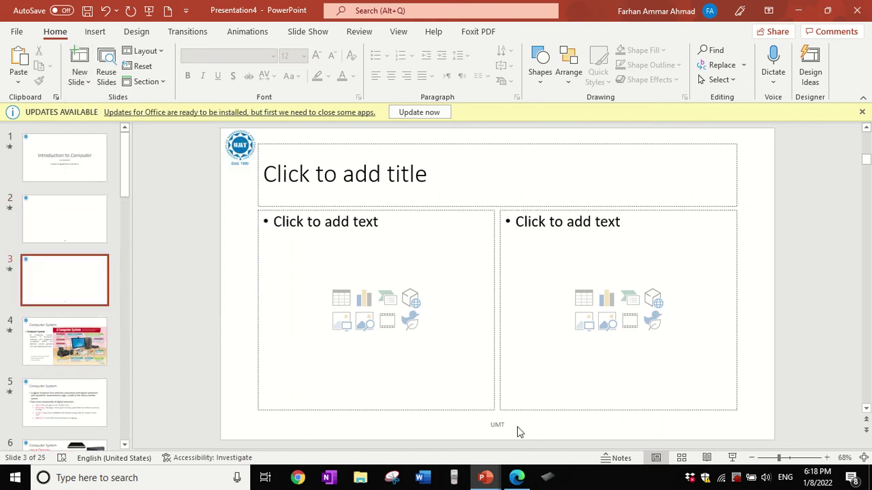
- Reopen Slide Master view from the View tab
{"action": "left_click", "coordinate": [97, 32]}
{"action": "left_click", "coordinate": [56, 32]}
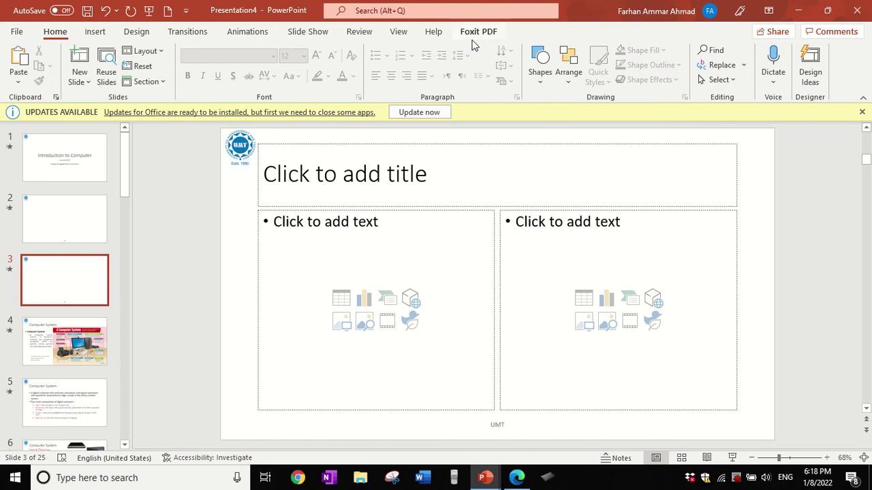
{"action": "left_click", "coordinate": [407, 34]}
{"action": "left_click", "coordinate": [169, 68]}
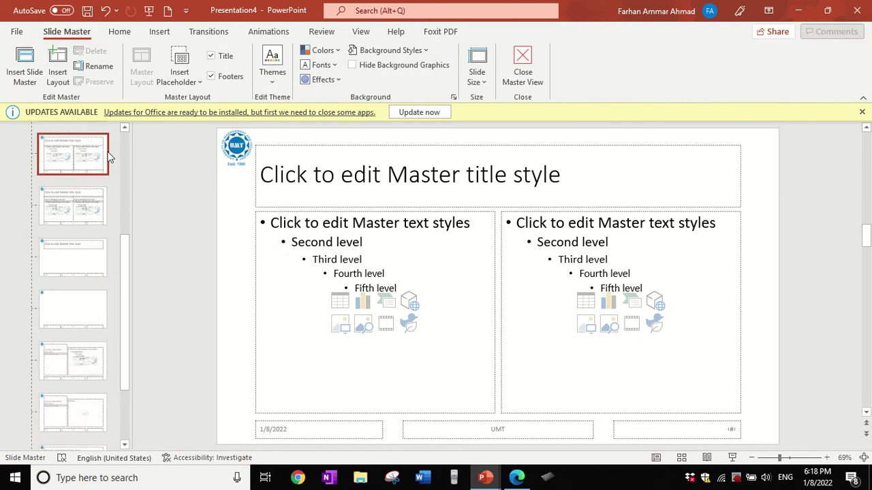
- Select the UMT Sialkot footer text on the parent slide master
{"action": "scroll", "coordinate": [86, 147], "scroll_direction": "up", "scroll_amount": 3}
{"action": "scroll", "coordinate": [86, 146], "scroll_direction": "up", "scroll_amount": 3}
{"action": "left_click", "coordinate": [65, 164]}
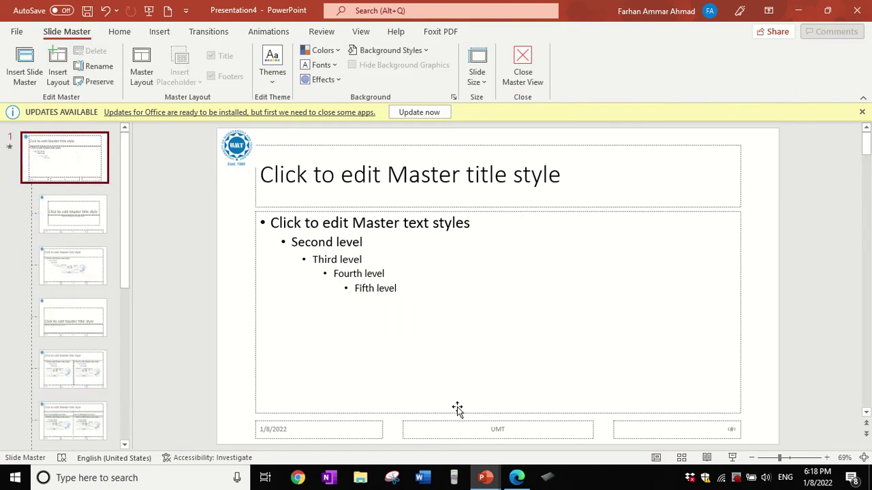
{"action": "double_click", "coordinate": [498, 429]}
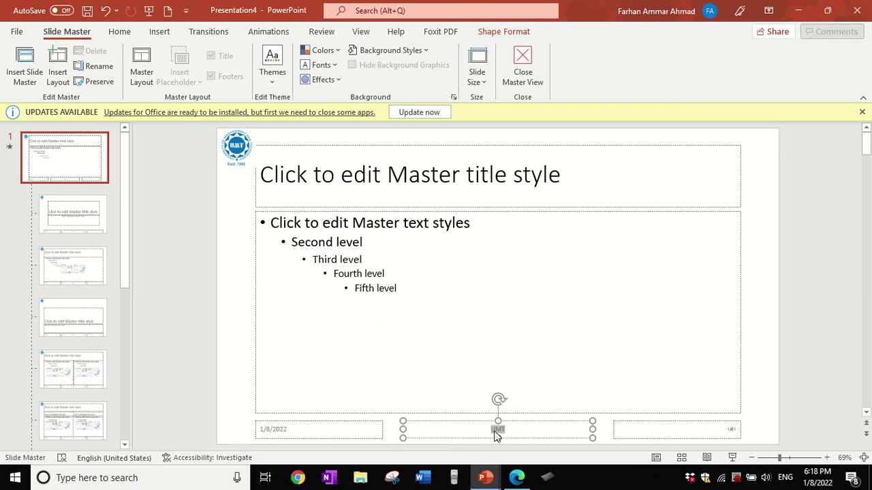
{"action": "type", "text": "ula"}
{"action": "key", "text": "ctrl+a"}
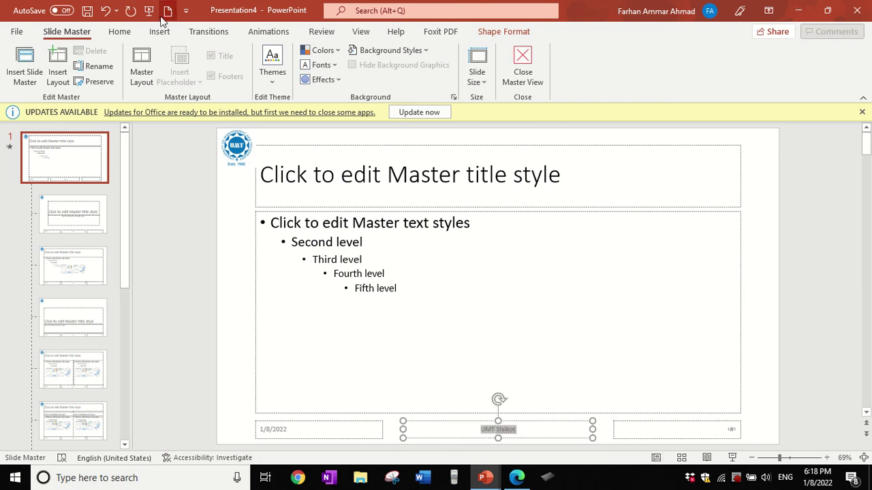
{"action": "left_click", "coordinate": [118, 32]}
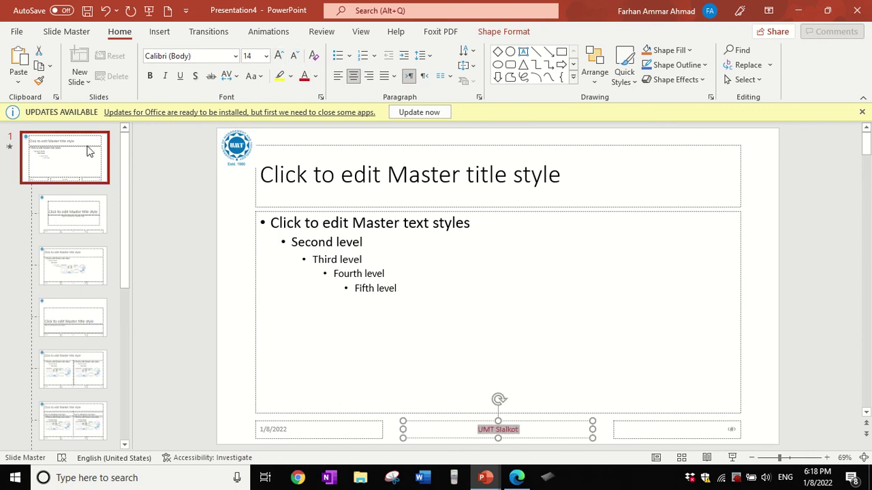
- Turn on the footer through Header & Footer and apply it to all slides
{"action": "left_click", "coordinate": [79, 219]}
{"action": "left_click", "coordinate": [71, 269]}
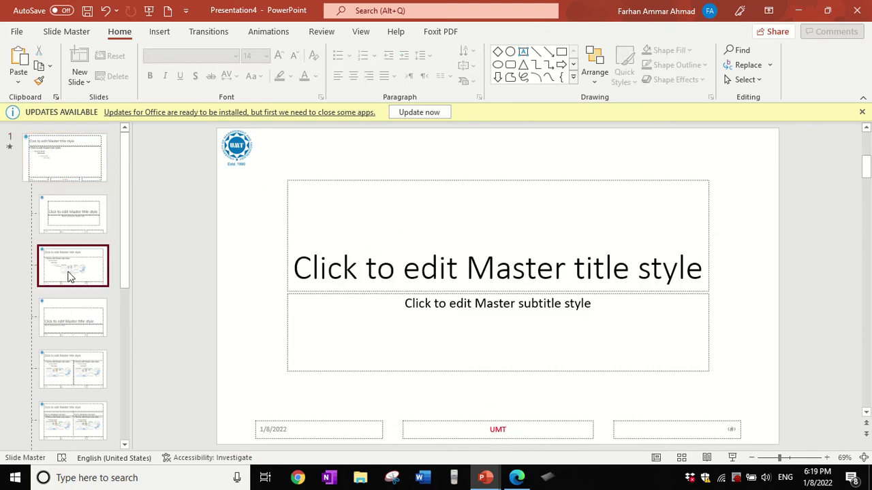
{"action": "left_click", "coordinate": [51, 162]}
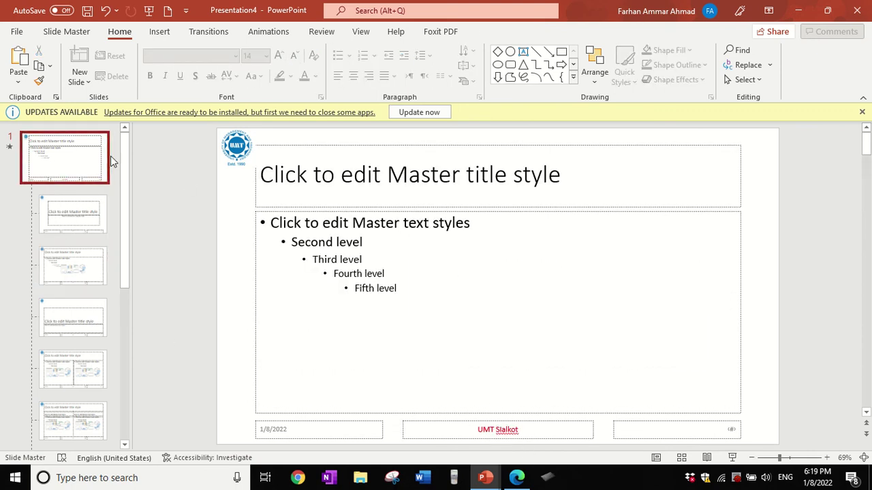
{"action": "left_click", "coordinate": [170, 32]}
{"action": "left_click", "coordinate": [606, 63]}
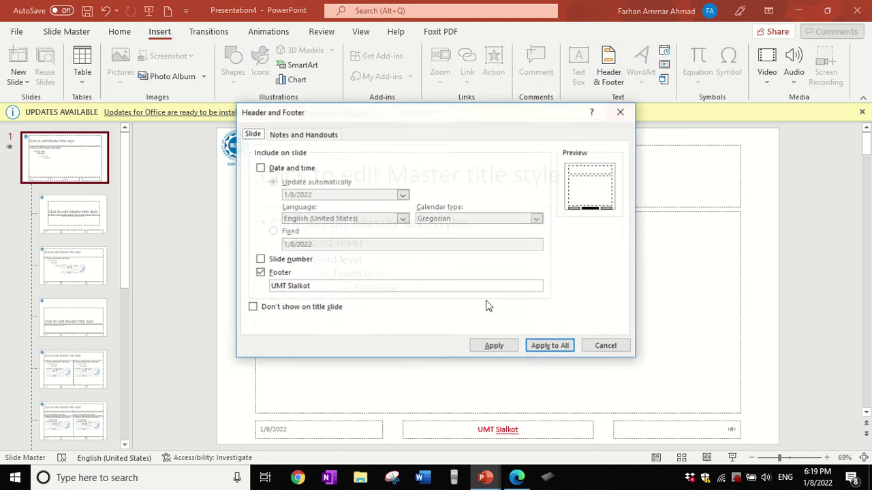
{"action": "left_click", "coordinate": [551, 345]}
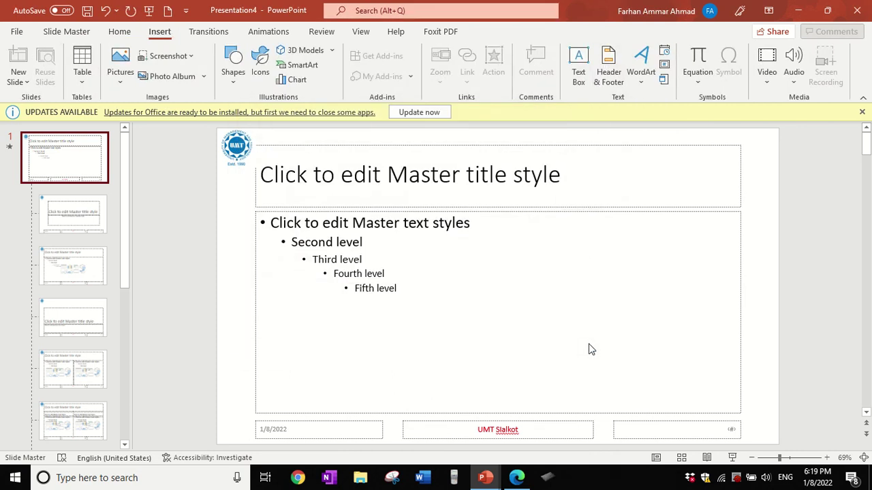
- Check the layouts show the footer, then return to the Slide Master tab
{"action": "left_click", "coordinate": [68, 228]}
{"action": "left_click", "coordinate": [80, 261]}
{"action": "left_click", "coordinate": [72, 317]}
{"action": "left_click", "coordinate": [56, 162]}
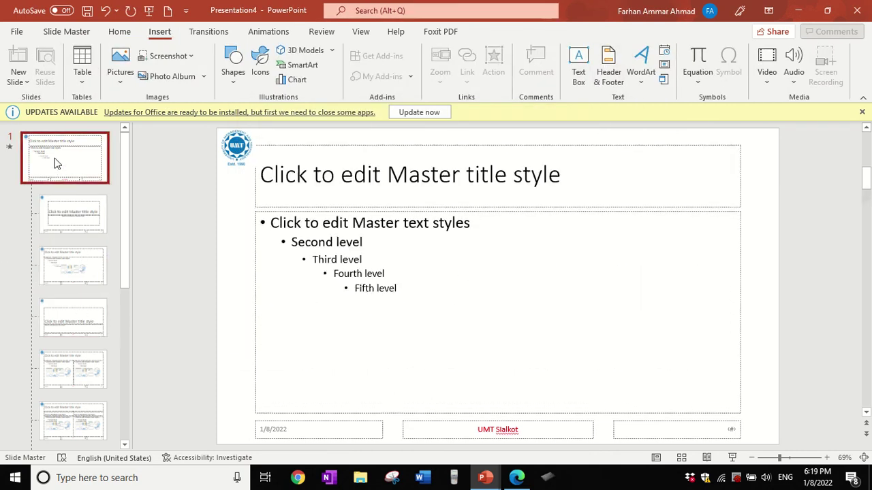
{"action": "left_click", "coordinate": [67, 32]}
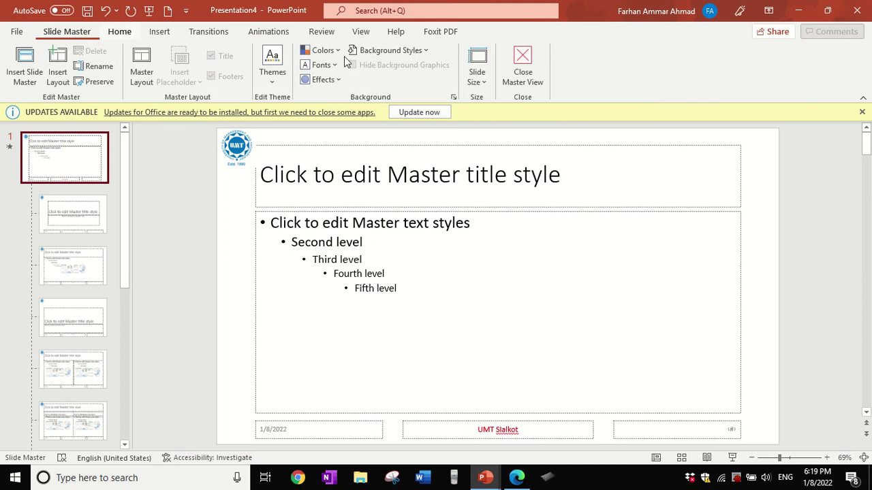
{"action": "left_click", "coordinate": [522, 66]}
{"action": "scroll", "coordinate": [432, 318], "scroll_direction": "down", "scroll_amount": 2}
{"action": "scroll", "coordinate": [434, 321], "scroll_direction": "down", "scroll_amount": 2}
{"action": "scroll", "coordinate": [438, 333], "scroll_direction": "down", "scroll_amount": 1}
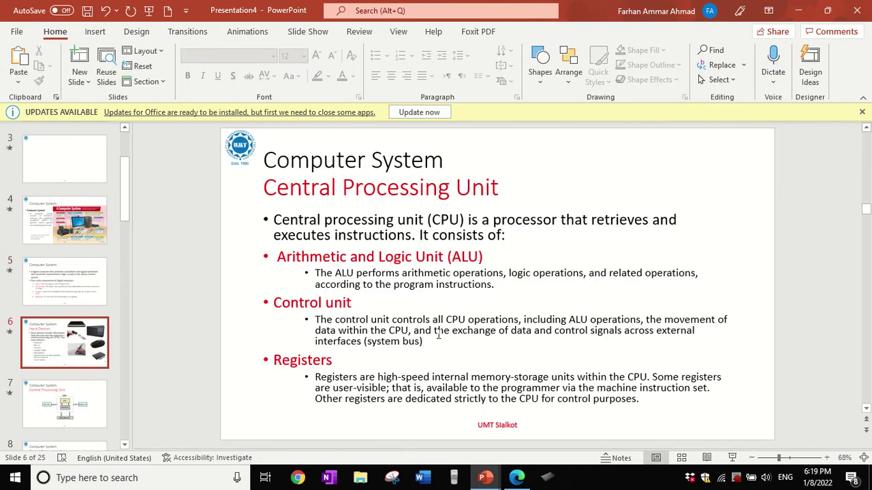
{"action": "scroll", "coordinate": [428, 394], "scroll_direction": "up", "scroll_amount": 7}
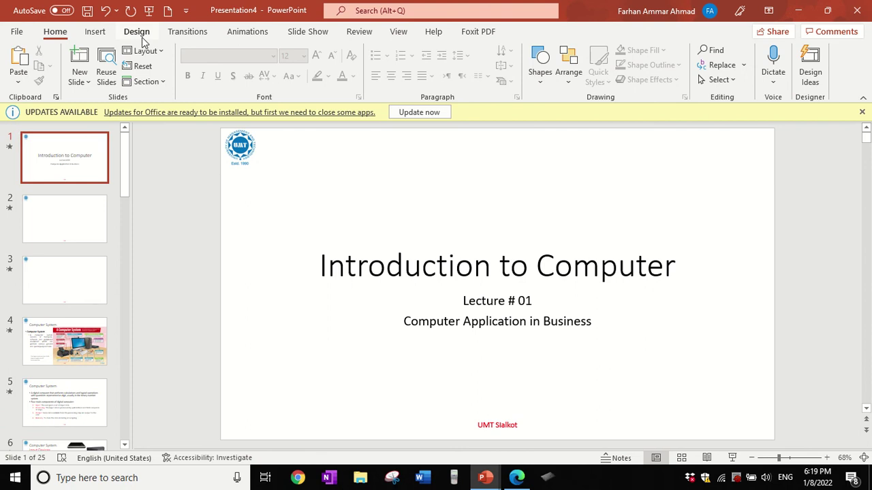
{"action": "left_click", "coordinate": [398, 31]}
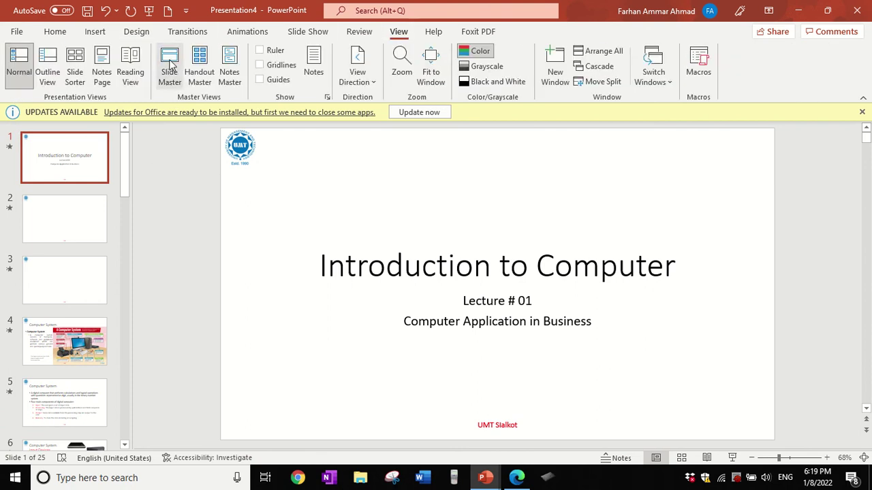
{"action": "left_click", "coordinate": [170, 63]}
{"action": "left_click", "coordinate": [68, 160]}
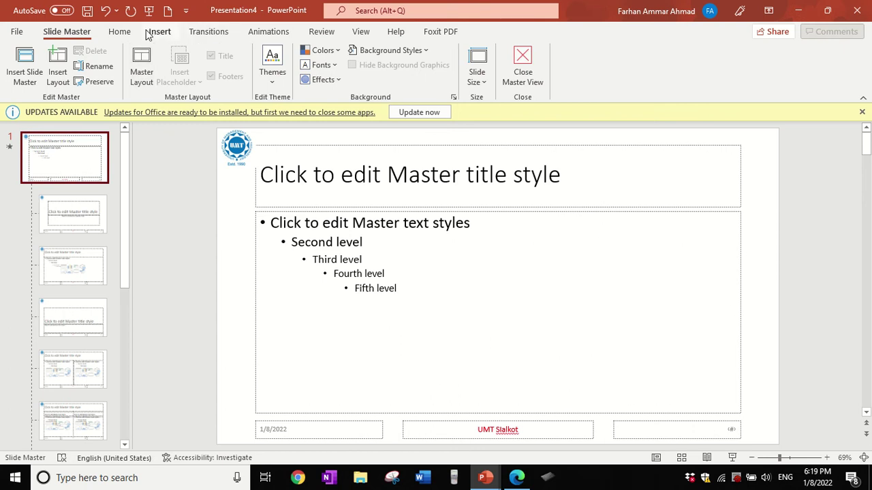
{"action": "left_click", "coordinate": [273, 68]}
- Apply the Facet theme with the Office colour scheme, then close Master View
{"action": "left_click", "coordinate": [351, 191]}
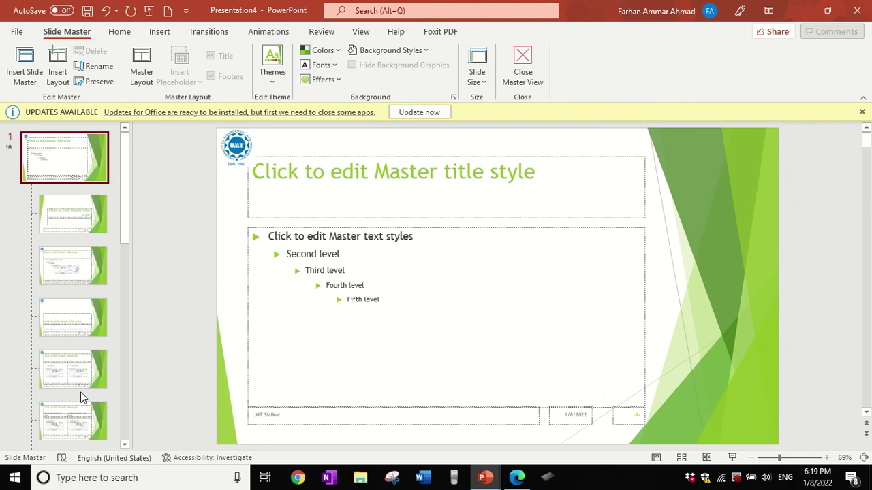
{"action": "left_click", "coordinate": [321, 50]}
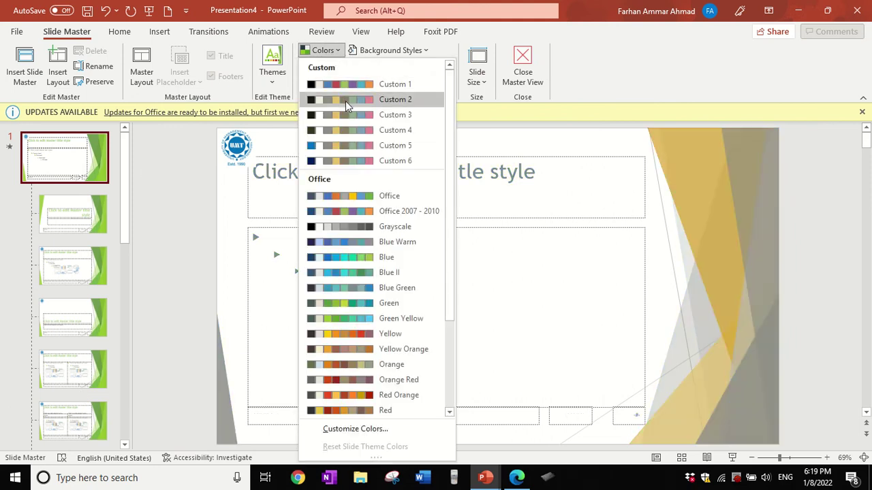
{"action": "left_click", "coordinate": [336, 201]}
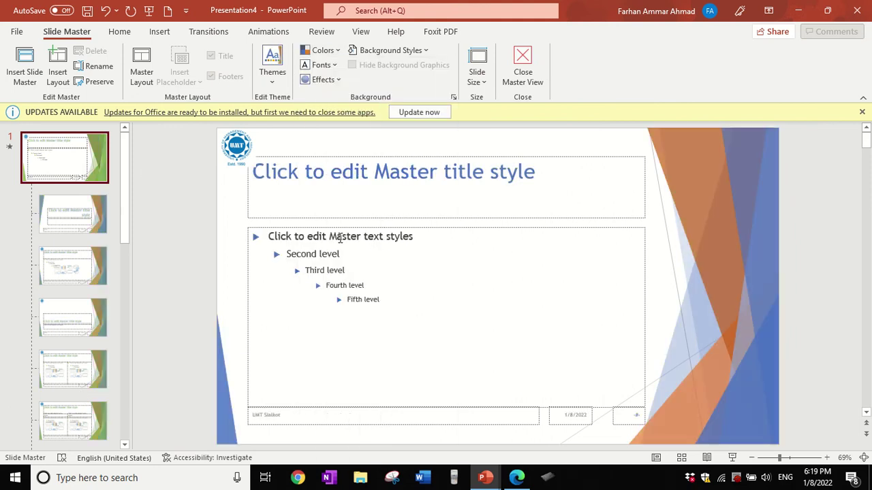
{"action": "left_click", "coordinate": [511, 71]}
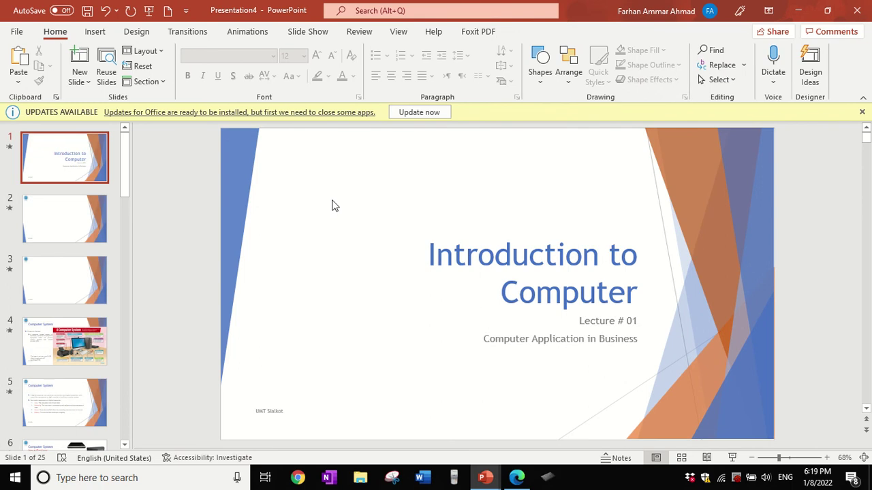
- Open Slide Master and select the Title and Content layout's title text
{"action": "left_click", "coordinate": [402, 33]}
{"action": "left_click", "coordinate": [170, 72]}
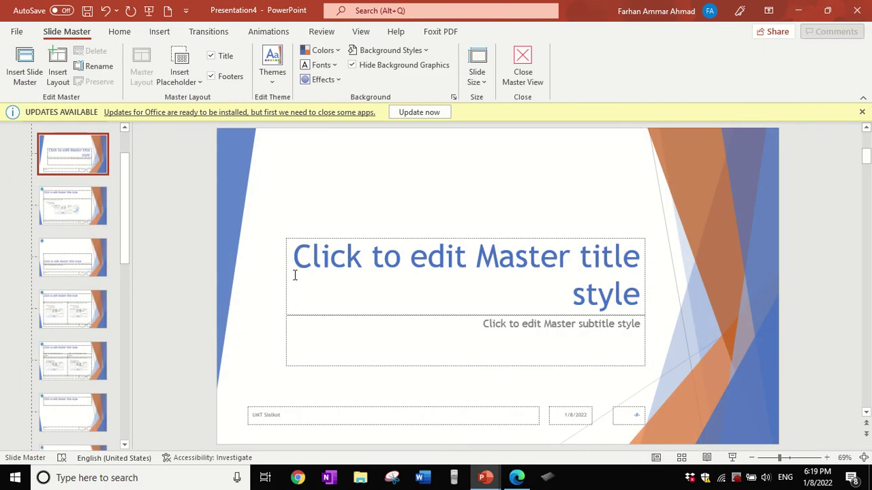
{"action": "scroll", "coordinate": [82, 168], "scroll_direction": "up", "scroll_amount": 2}
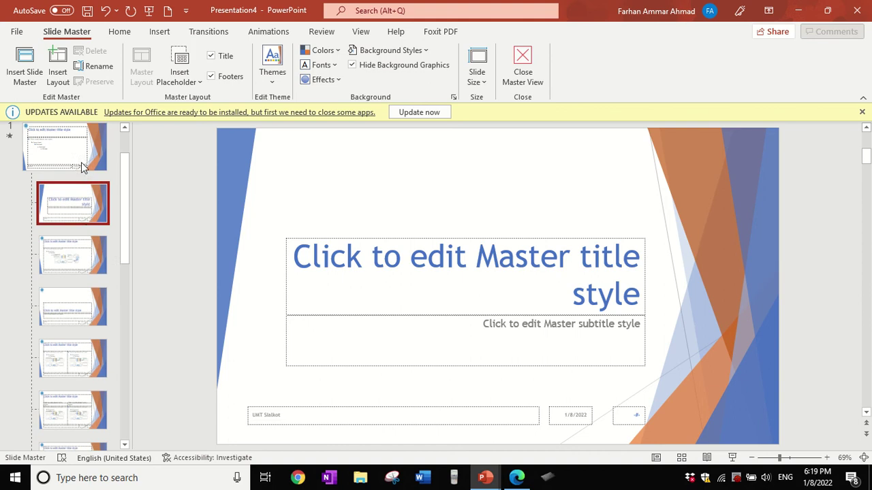
{"action": "left_click", "coordinate": [76, 276]}
{"action": "left_click", "coordinate": [312, 176]}
{"action": "triple_click", "coordinate": [312, 176]}
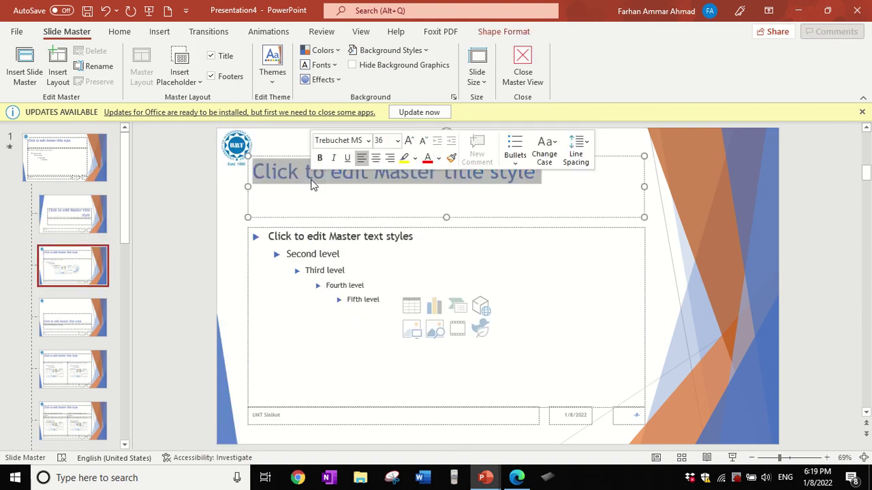
- Make that title red, 40-point Arial and close Master View
{"action": "left_click", "coordinate": [120, 32]}
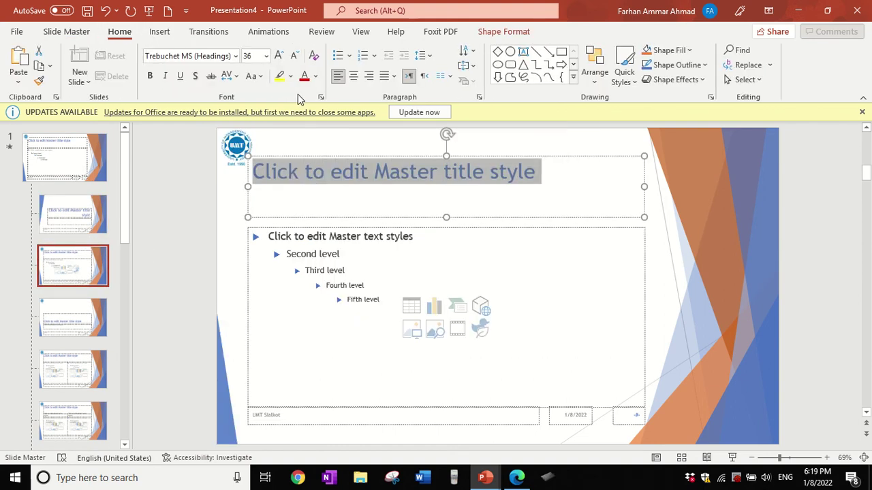
{"action": "left_click", "coordinate": [303, 76]}
{"action": "left_click", "coordinate": [280, 57]}
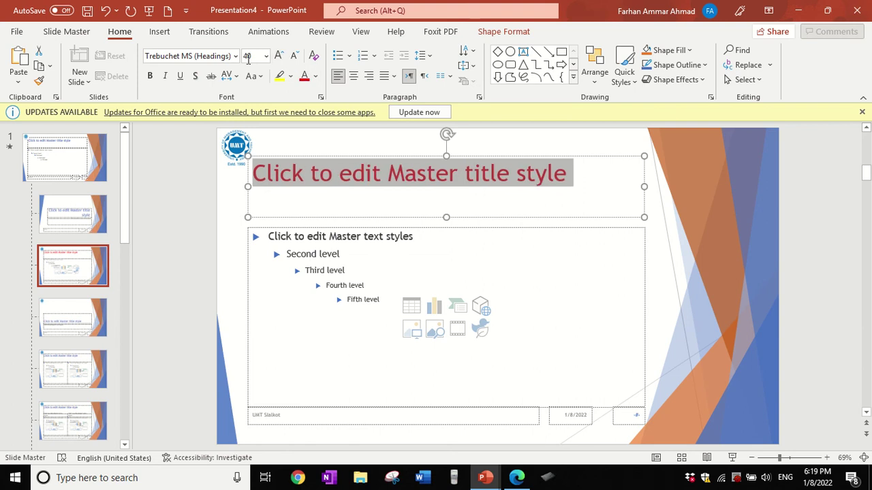
{"action": "left_click", "coordinate": [235, 56]}
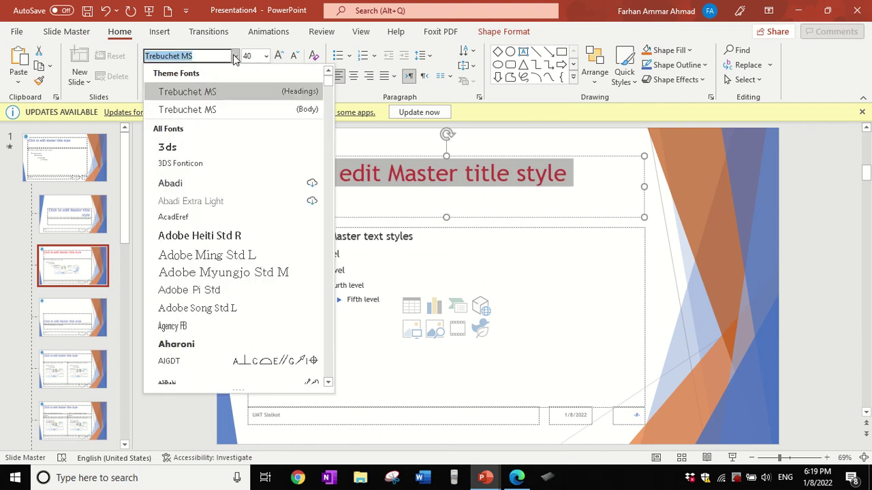
{"action": "scroll", "coordinate": [204, 232], "scroll_direction": "down", "scroll_amount": 4}
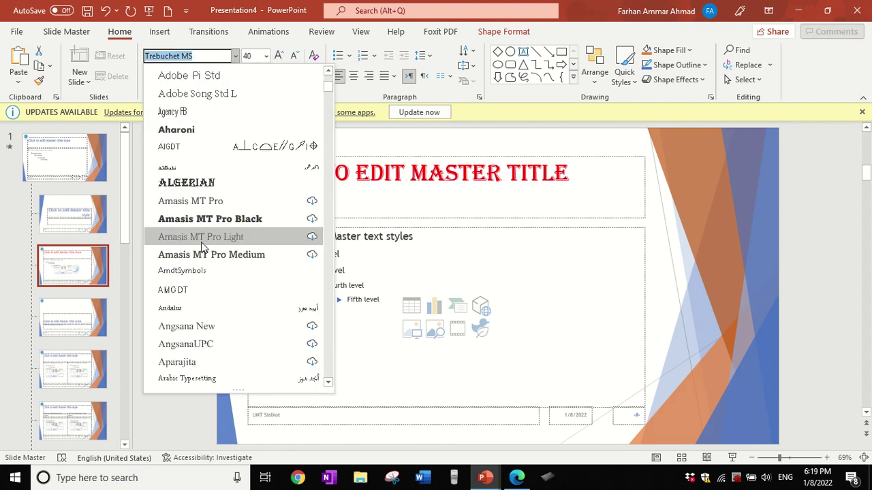
{"action": "scroll", "coordinate": [202, 246], "scroll_direction": "down", "scroll_amount": 2}
{"action": "left_click", "coordinate": [193, 291]}
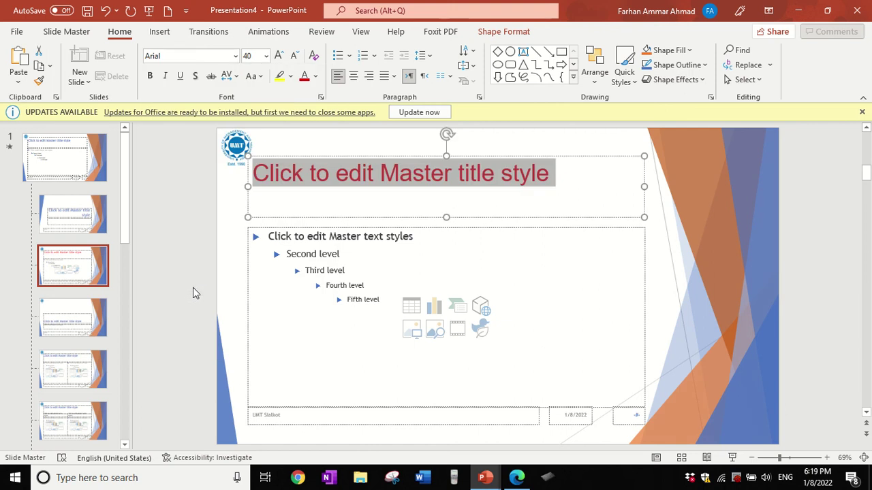
{"action": "left_click", "coordinate": [66, 31]}
{"action": "left_click", "coordinate": [516, 54]}
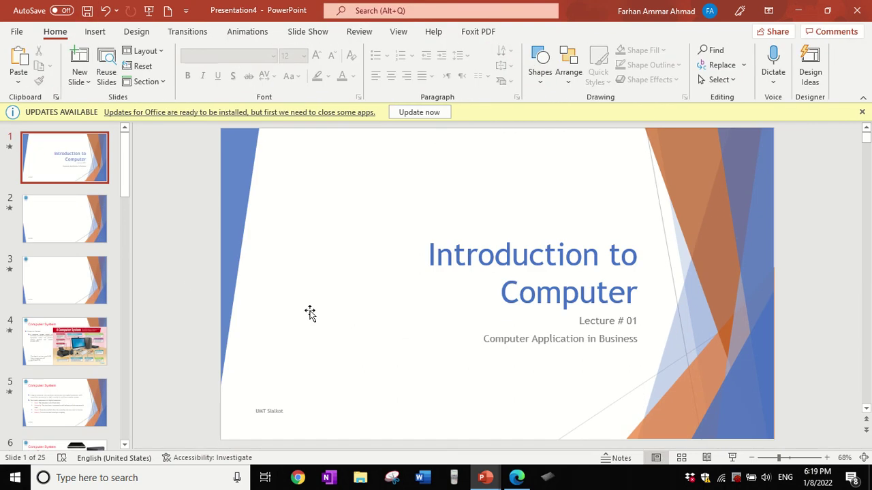
- Add a new Two Content slide after slide 4
{"action": "left_click", "coordinate": [53, 228]}
{"action": "left_click", "coordinate": [72, 279]}
{"action": "left_click", "coordinate": [75, 341]}
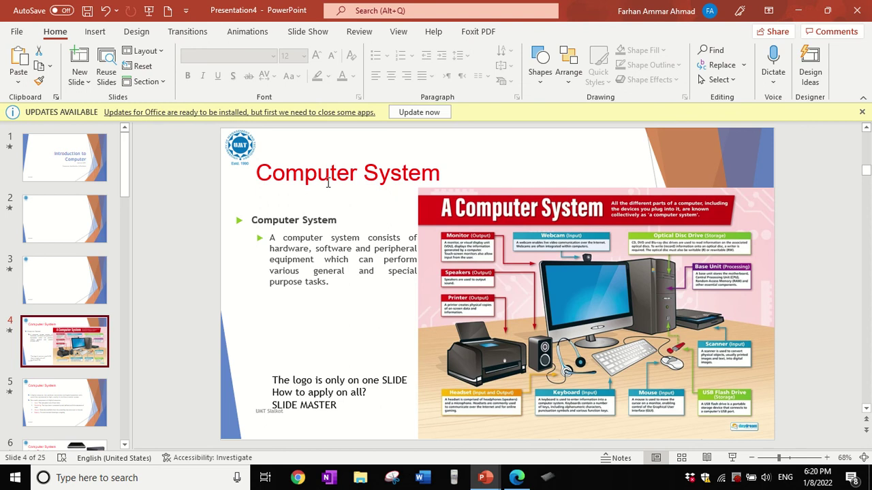
{"action": "left_click", "coordinate": [88, 406]}
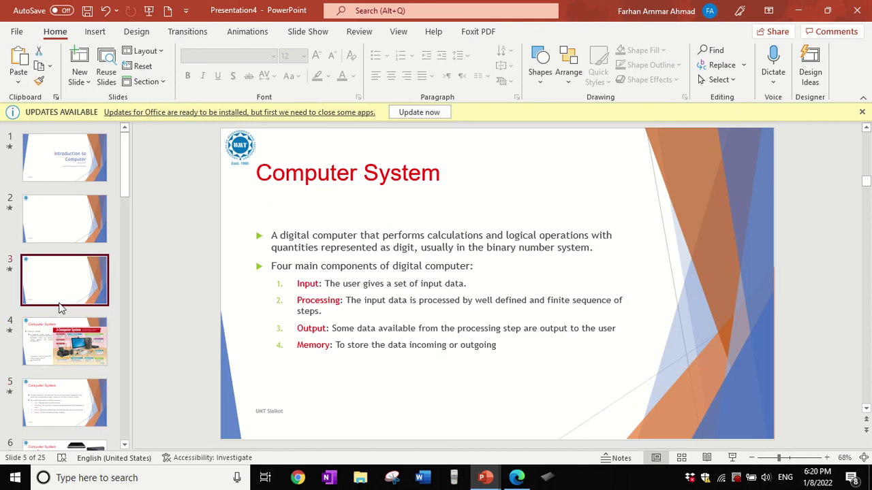
{"action": "left_click", "coordinate": [71, 351]}
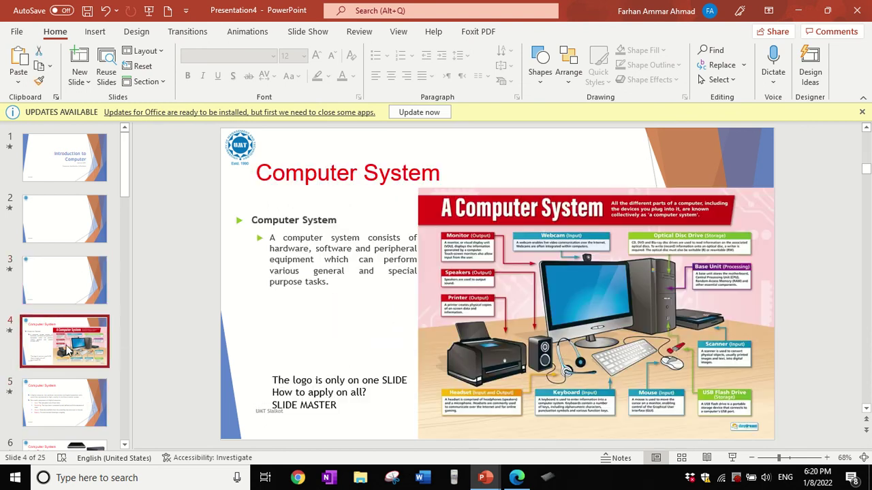
{"action": "left_click", "coordinate": [80, 65]}
{"action": "left_click", "coordinate": [86, 83]}
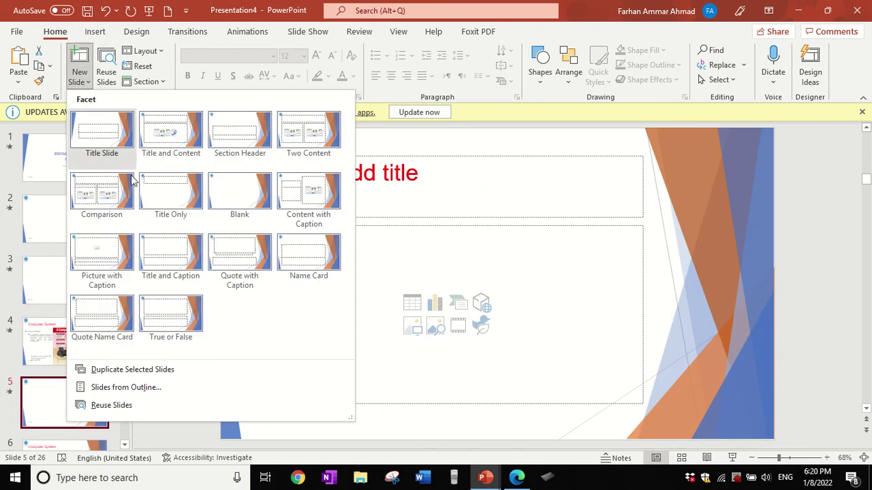
{"action": "left_click", "coordinate": [302, 136]}
- Add the title line 'Why? Because the change was only applied to TITLE and CONTENT SLIDE'
{"action": "left_click", "coordinate": [302, 181]}
{"action": "type", "text": "Here the color is blue"}
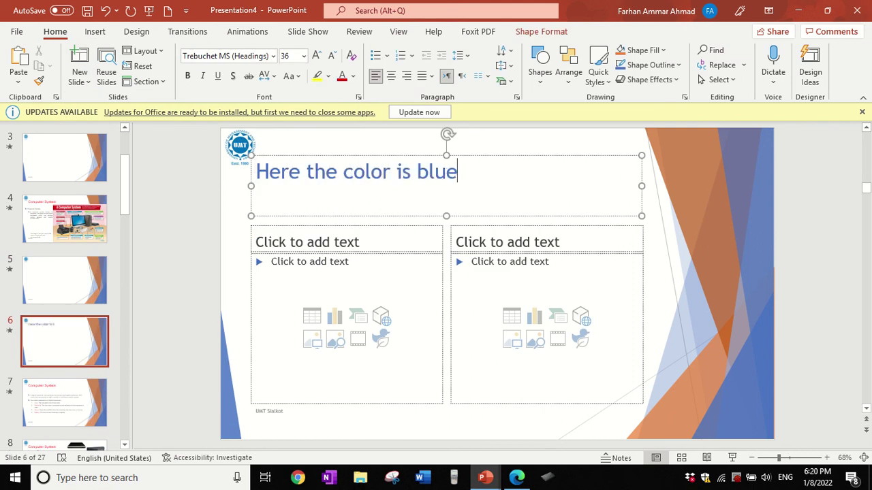
{"action": "type", "text": "?"}
{"action": "key", "text": "Return"}
{"action": "type", "text": "Why"}
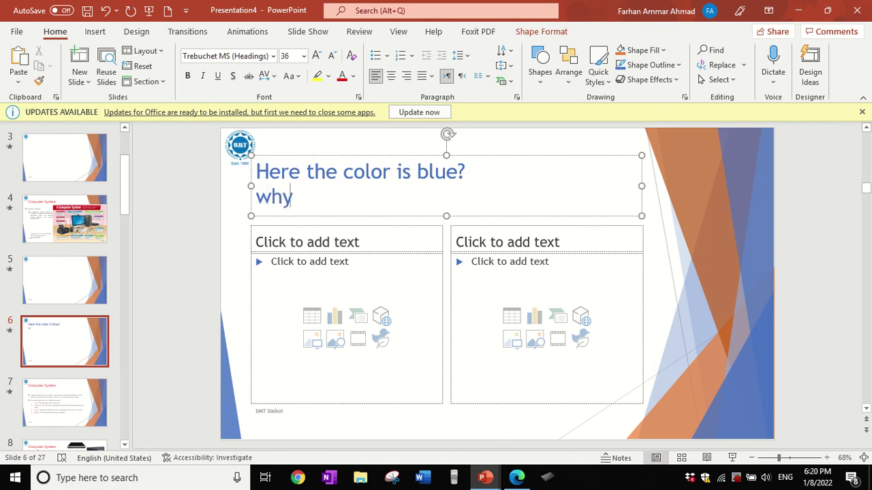
{"action": "type", "text": "? Bec"}
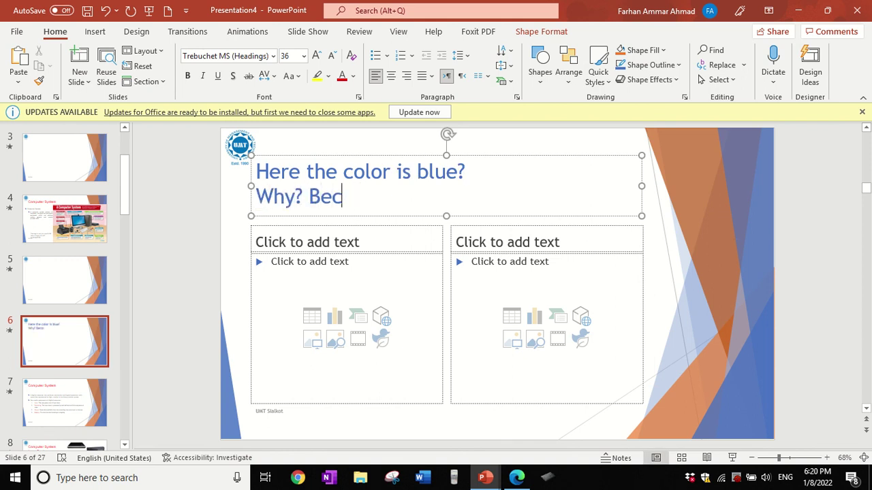
{"action": "type", "text": "ause the "}
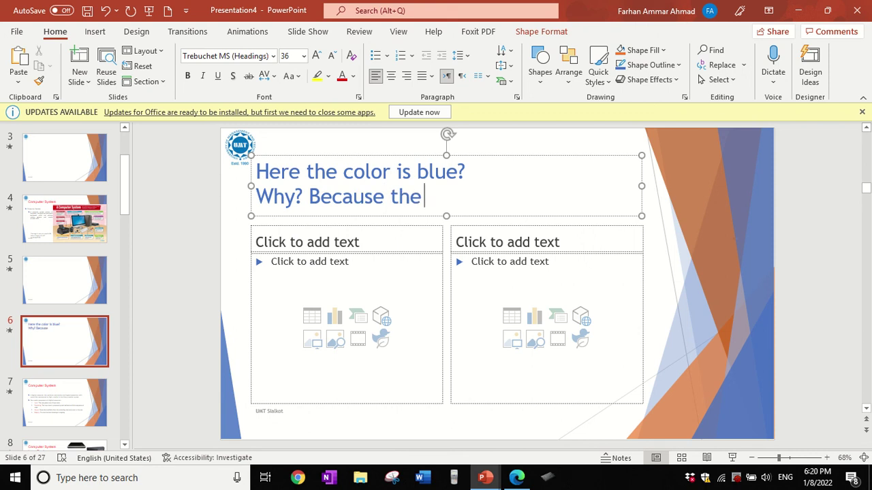
{"action": "type", "text": "change was"}
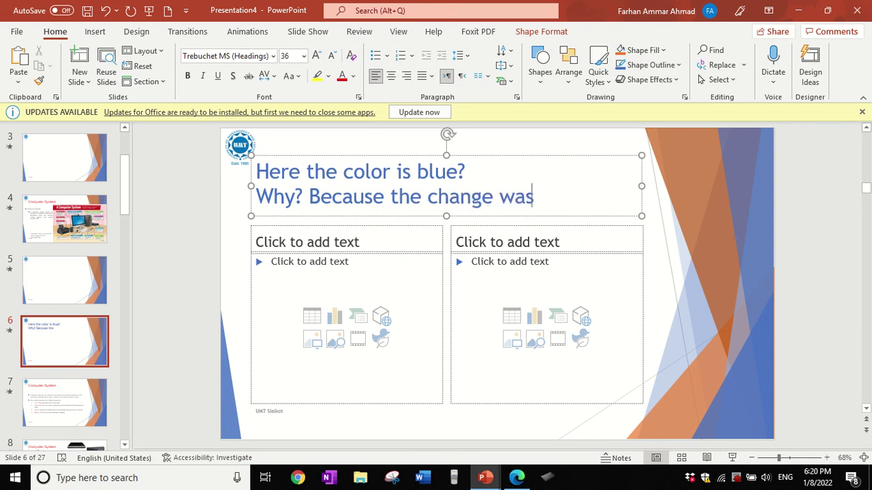
{"action": "type", "text": " only applie"}
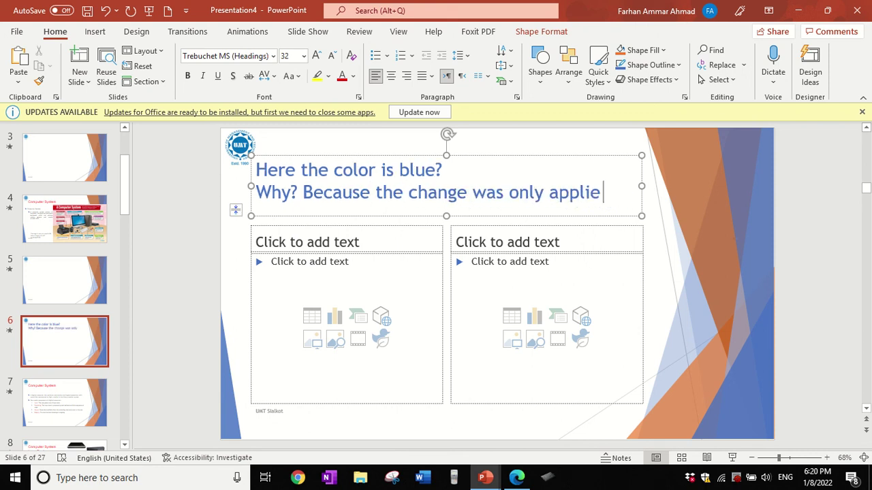
{"action": "type", "text": "d to TITLE an"}
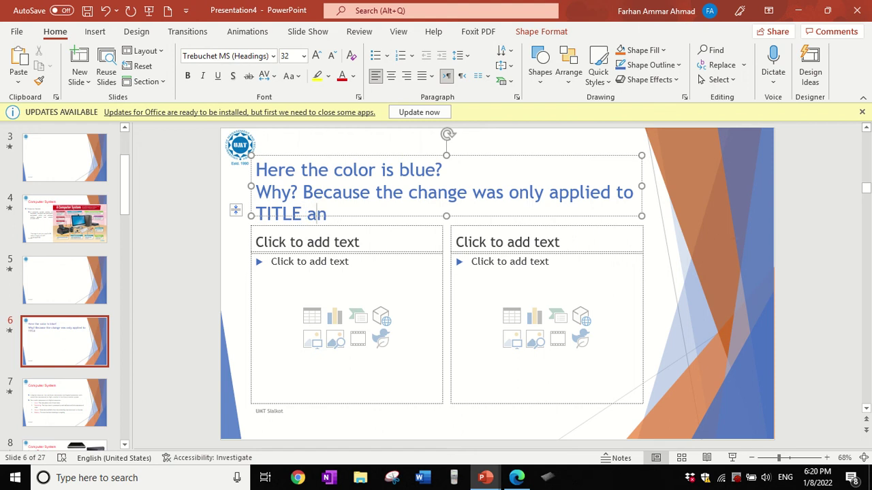
{"action": "type", "text": "d CONT"}
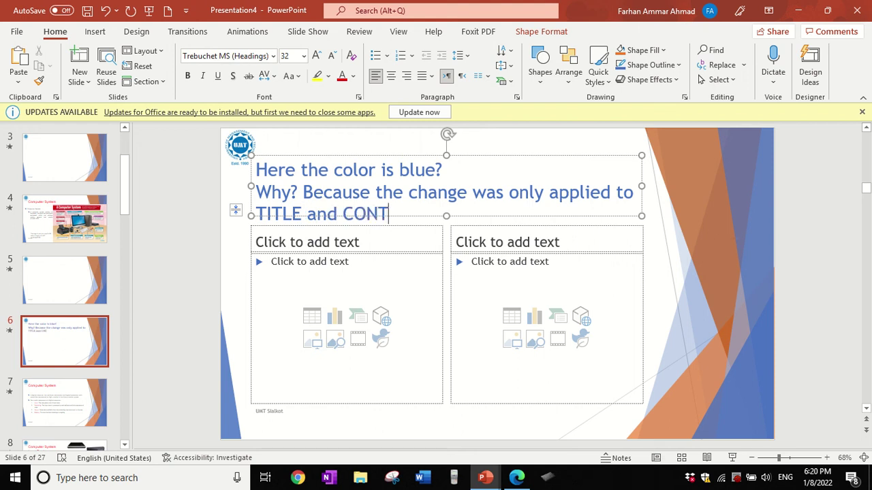
{"action": "type", "text": "ENT \\sl"}
{"action": "key", "text": "BackSpace"}
{"action": "key", "text": "BackSpace"}
{"action": "key", "text": "BackSpace"}
{"action": "type", "text": "LIDE"}
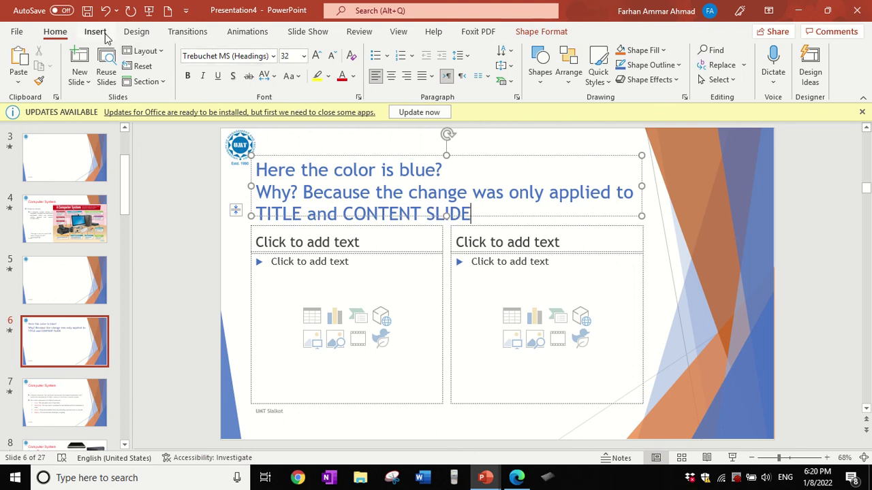
{"action": "left_click", "coordinate": [170, 259]}
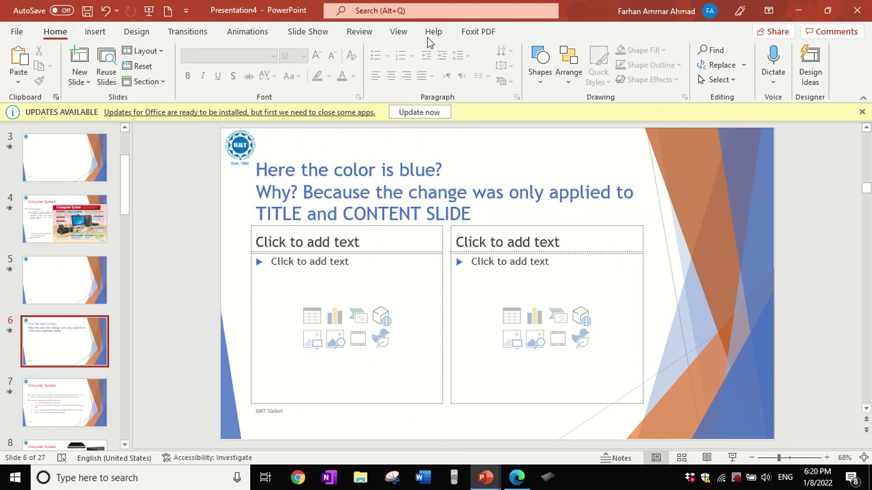
- Open Slide Master and select the parent master's title text
{"action": "left_click", "coordinate": [399, 31]}
{"action": "left_click", "coordinate": [169, 65]}
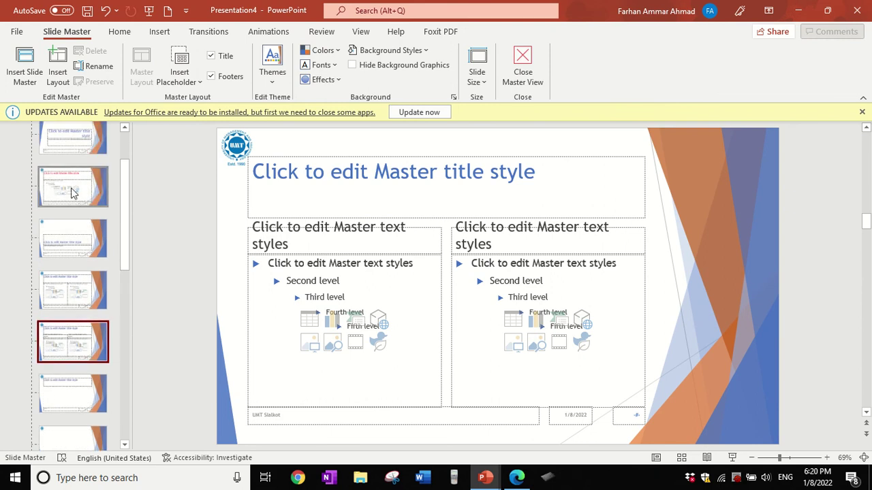
{"action": "left_click", "coordinate": [72, 193]}
{"action": "scroll", "coordinate": [103, 266], "scroll_direction": "up", "scroll_amount": 3}
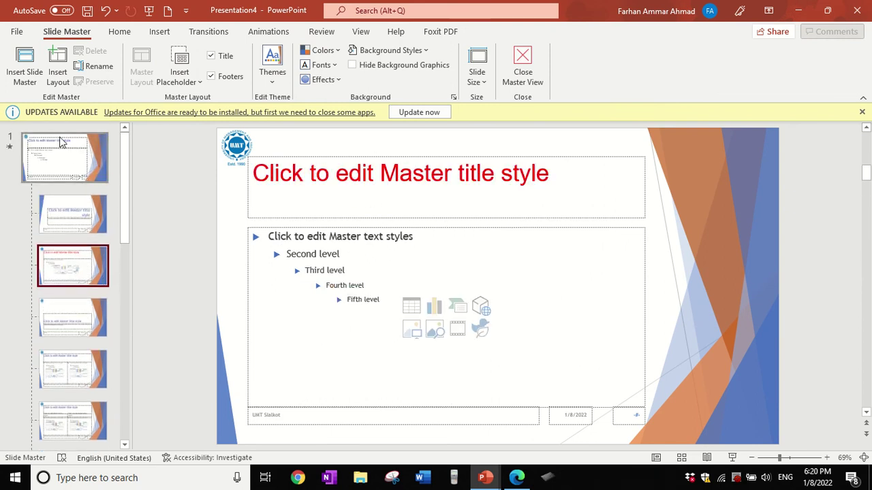
{"action": "left_click", "coordinate": [64, 163]}
{"action": "left_click", "coordinate": [369, 174]}
{"action": "triple_click", "coordinate": [368, 175]}
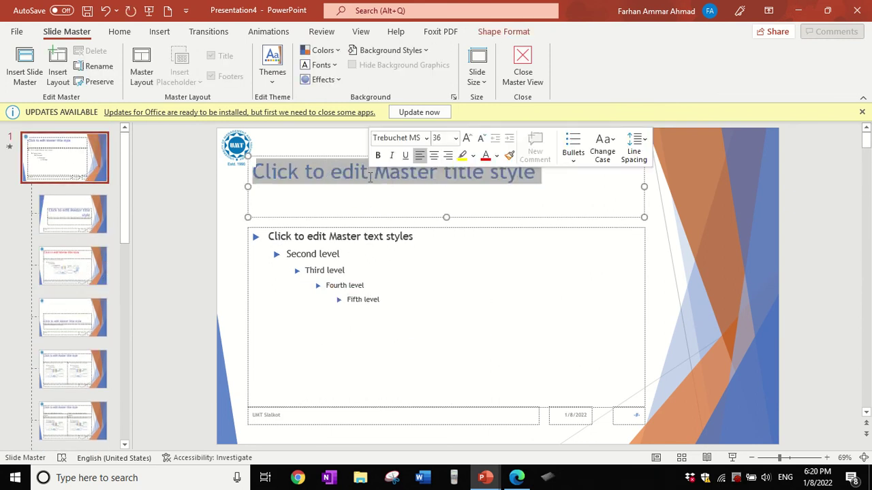
- Colour the master title red and set its font to 3ds
{"action": "left_click", "coordinate": [117, 32]}
{"action": "left_click", "coordinate": [315, 77]}
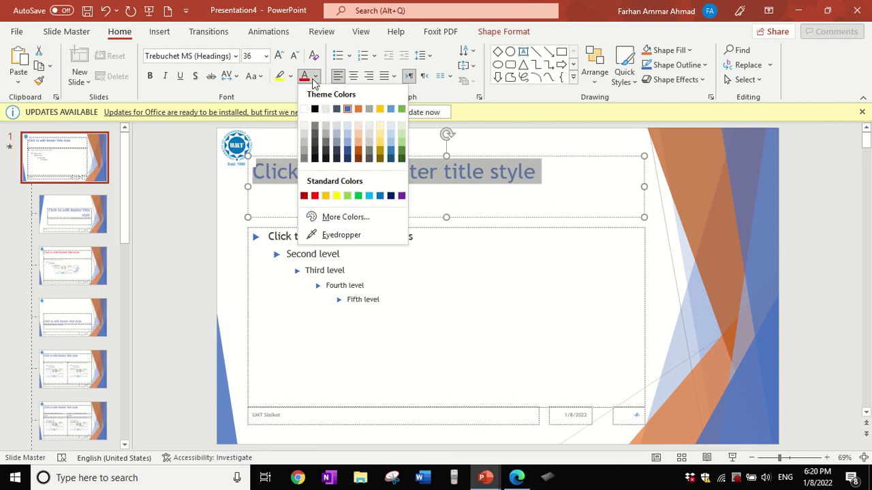
{"action": "left_click", "coordinate": [347, 196]}
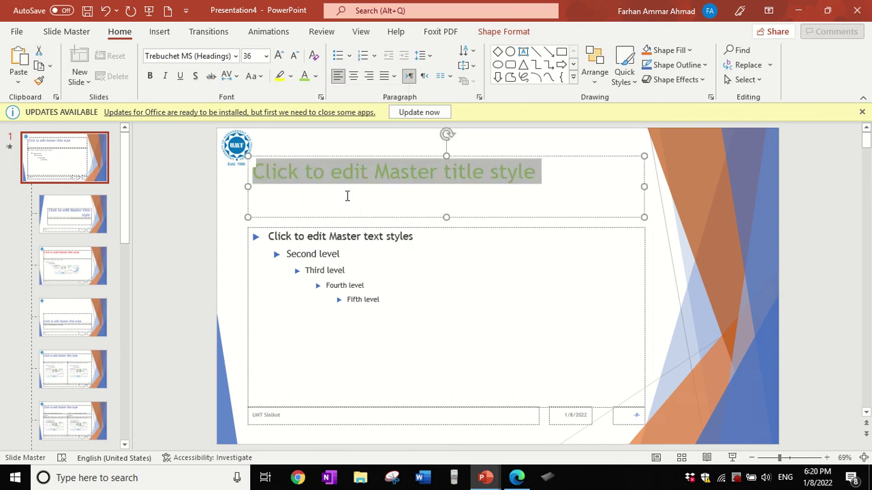
{"action": "left_click", "coordinate": [317, 80]}
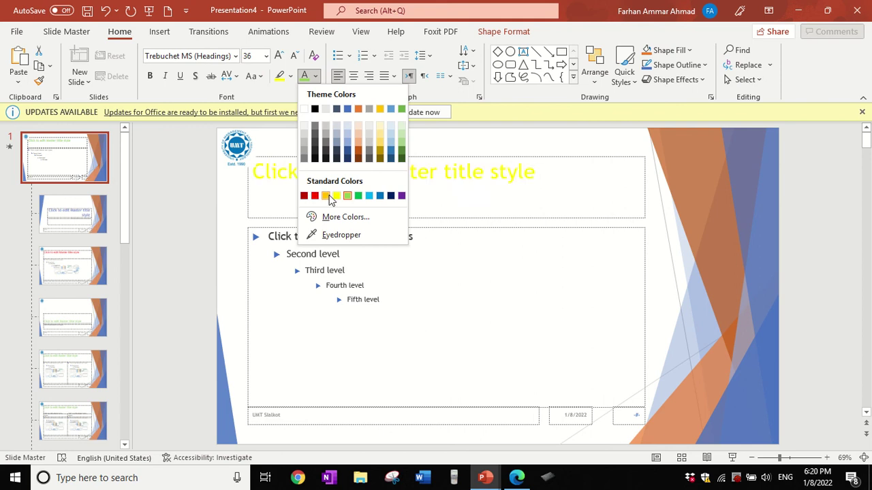
{"action": "left_click", "coordinate": [316, 196]}
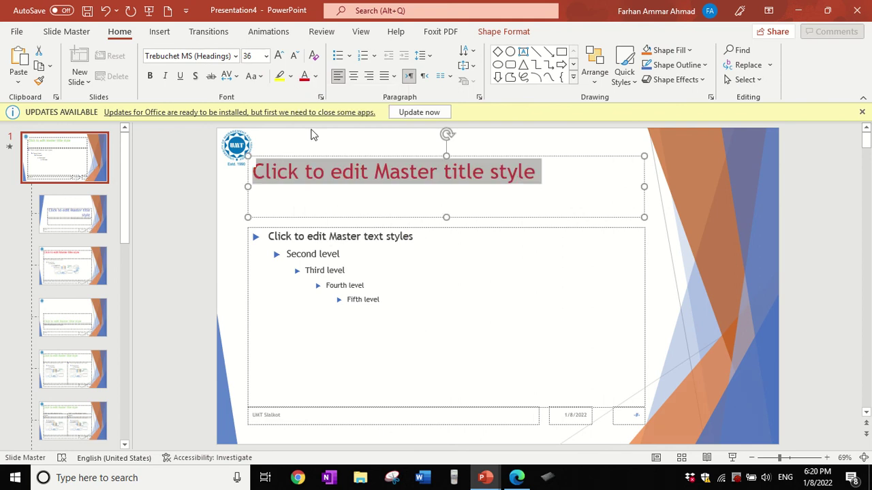
{"action": "left_click", "coordinate": [235, 57]}
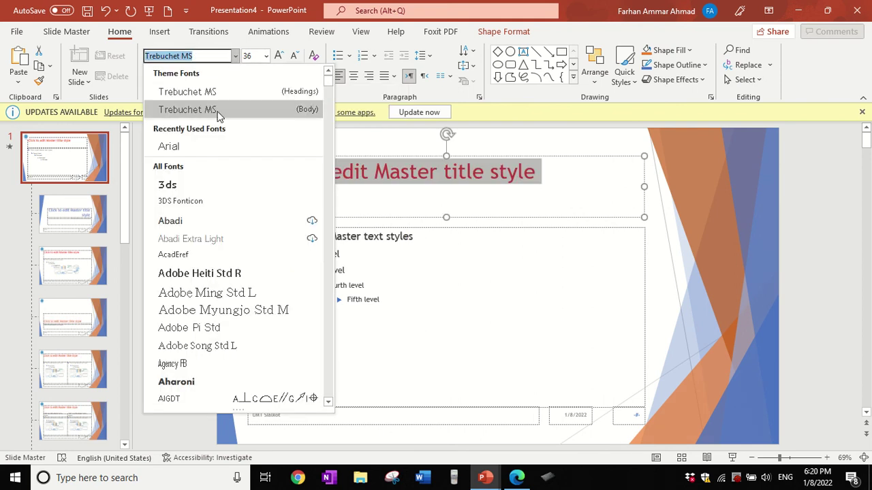
{"action": "left_click", "coordinate": [171, 187]}
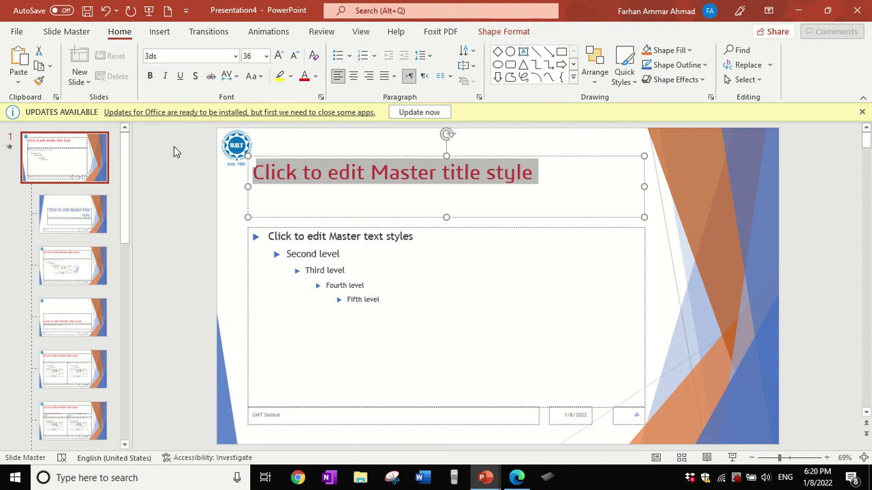
- Make the master title bold, italic and underlined, then close Master View
{"action": "left_click", "coordinate": [149, 76]}
{"action": "left_click", "coordinate": [165, 75]}
{"action": "left_click", "coordinate": [181, 76]}
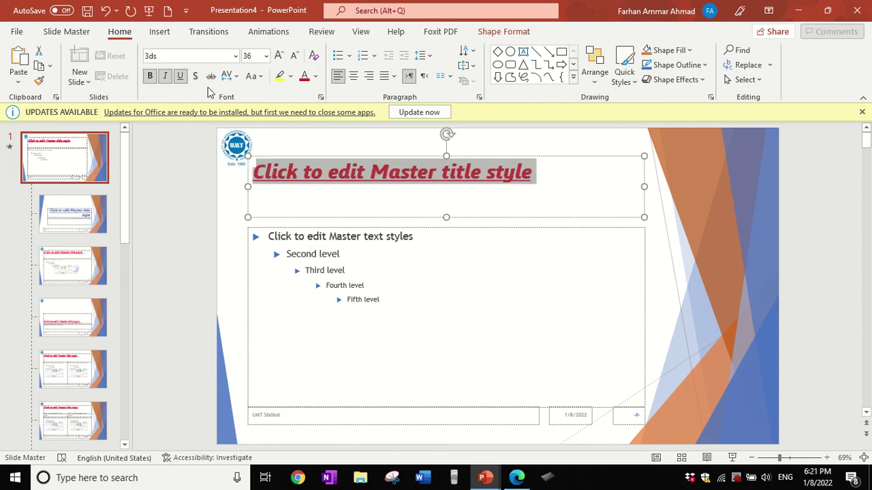
{"action": "left_click", "coordinate": [361, 31]}
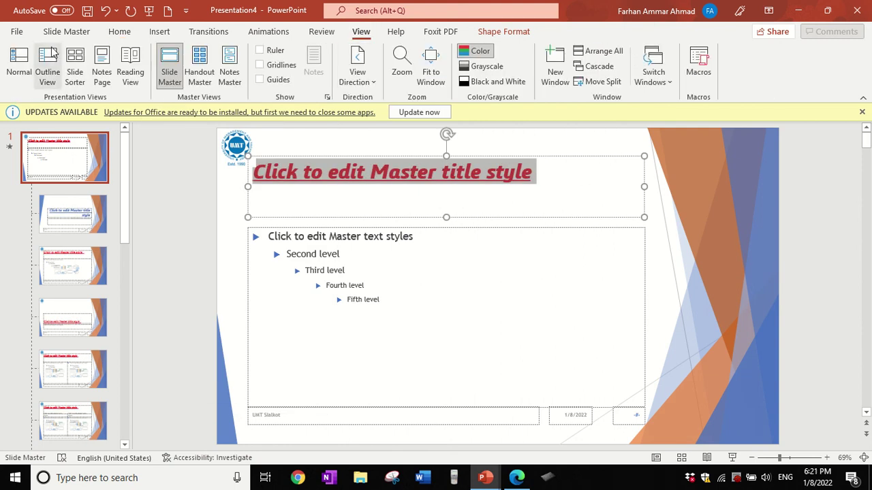
{"action": "left_click", "coordinate": [66, 32]}
{"action": "left_click", "coordinate": [519, 63]}
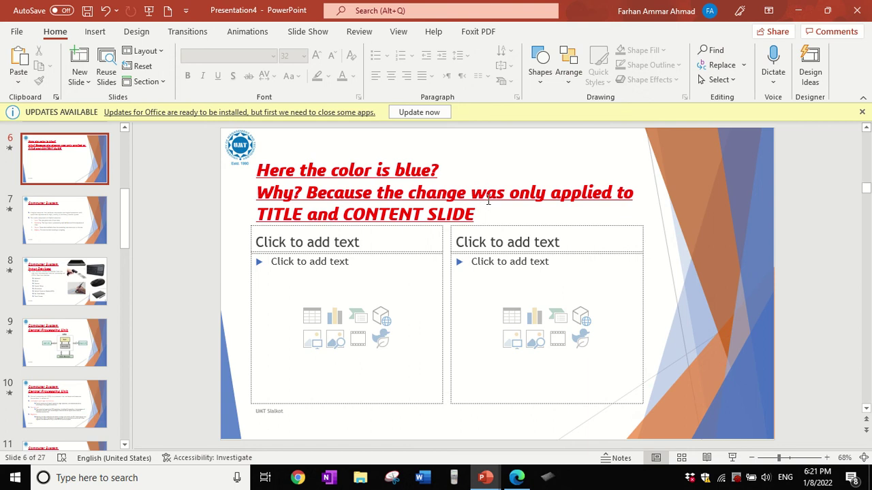
- Insert a new Content with Caption slide after slide 6
{"action": "scroll", "coordinate": [347, 223], "scroll_direction": "up", "scroll_amount": 2}
{"action": "scroll", "coordinate": [336, 223], "scroll_direction": "up", "scroll_amount": 2}
{"action": "scroll", "coordinate": [336, 223], "scroll_direction": "down", "scroll_amount": 2}
{"action": "scroll", "coordinate": [336, 224], "scroll_direction": "down", "scroll_amount": 2}
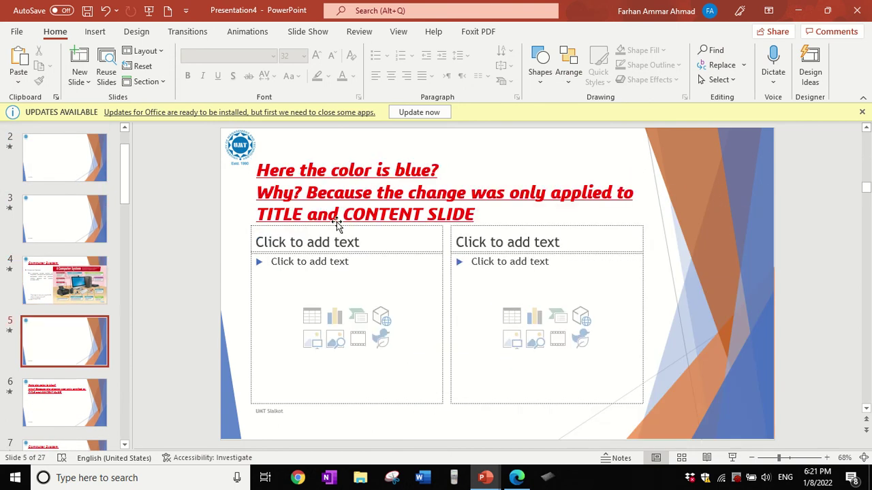
{"action": "left_click", "coordinate": [76, 80]}
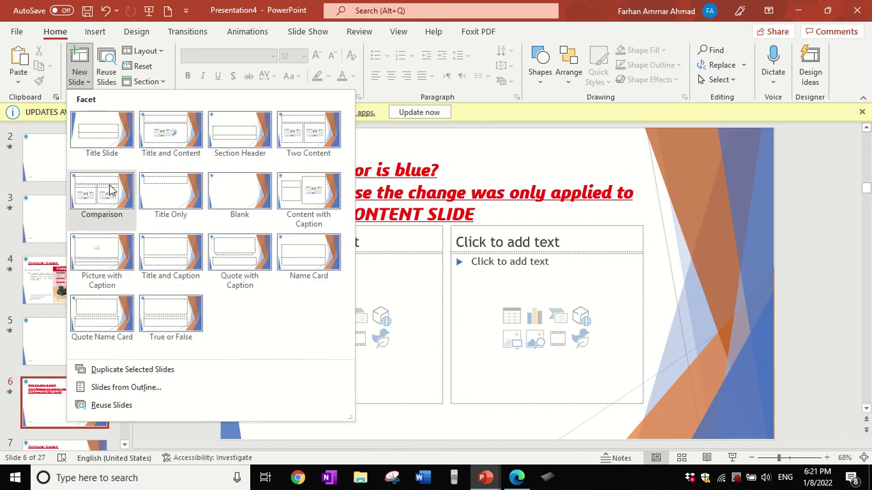
{"action": "left_click", "coordinate": [304, 208]}
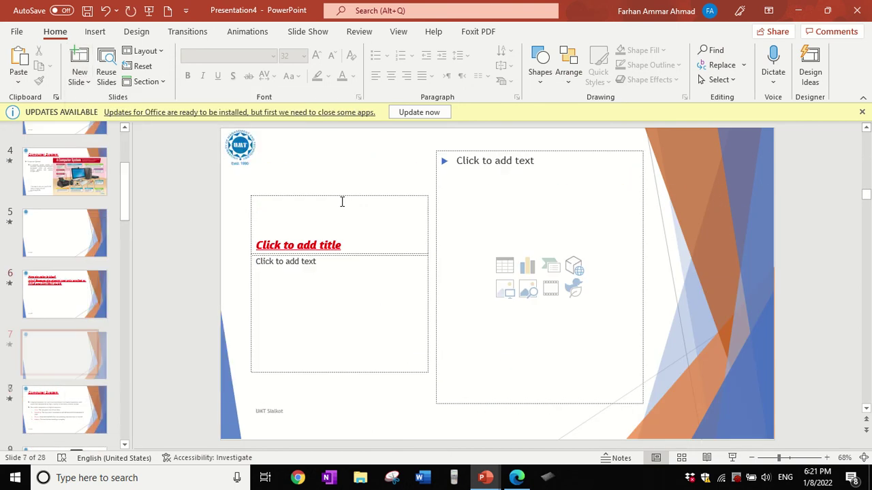
- Start typing the title 'Now the chang will be applied to all layouts'
{"action": "left_click", "coordinate": [318, 229]}
{"action": "type", "text": "Th"}
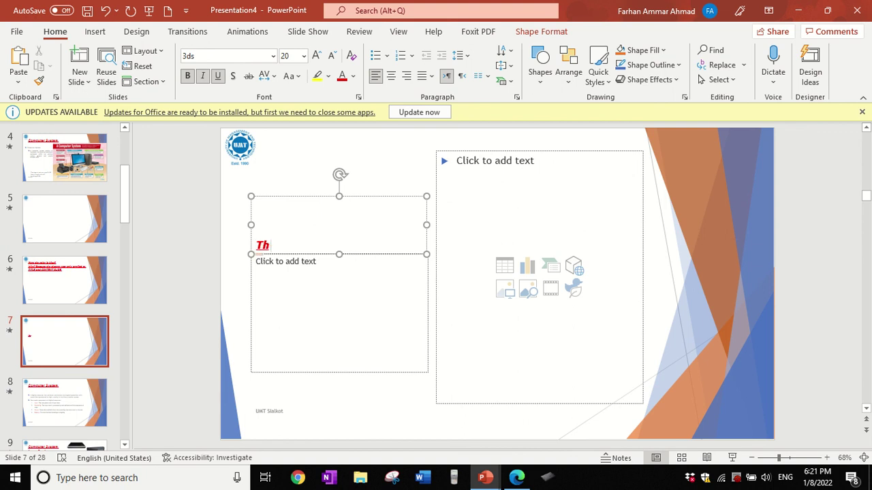
{"action": "key", "text": "BackSpace"}
{"action": "key", "text": "BackSpace"}
{"action": "type", "text": "Now the chang will b"}
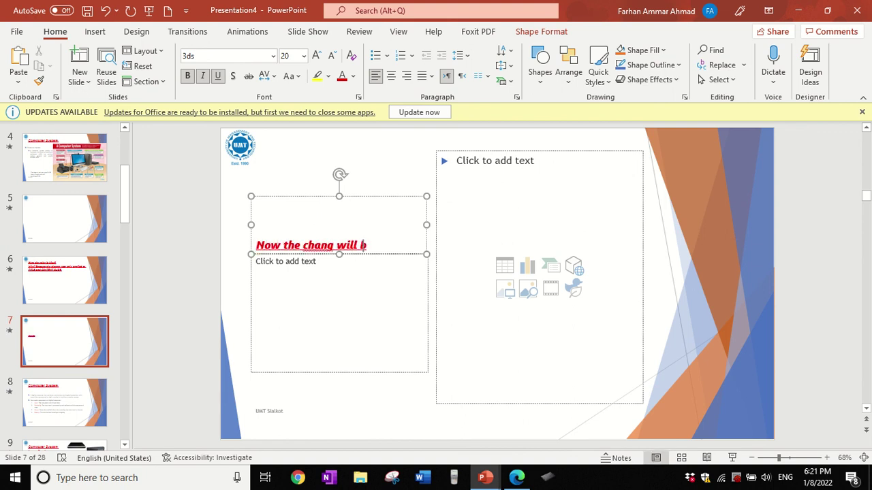
{"action": "type", "text": "e applied to"}
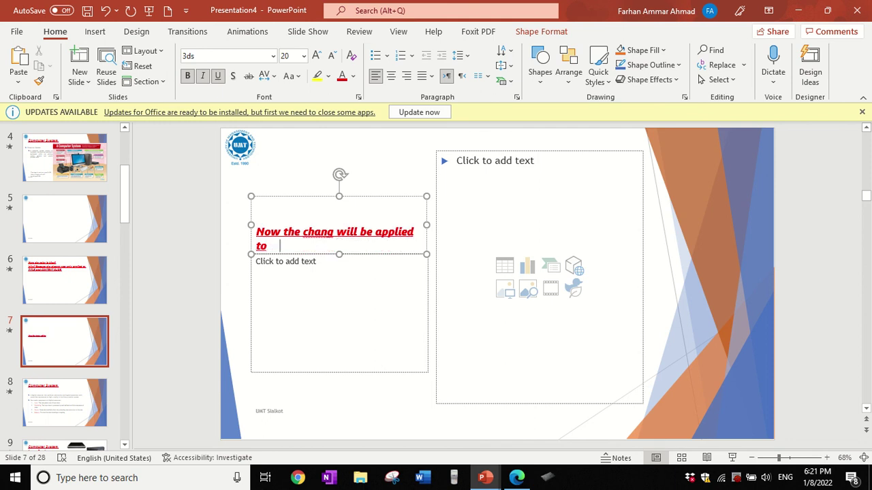